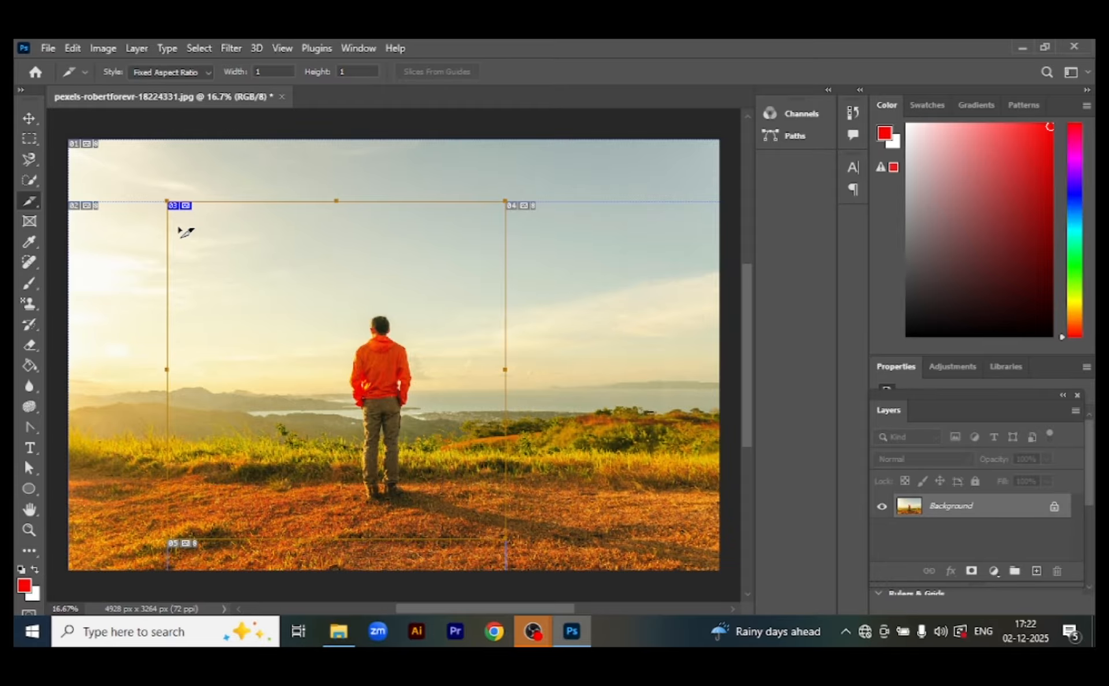
Divide the large central slice evenly into 4 slices down and 4 slices across.
right_click(179, 229)
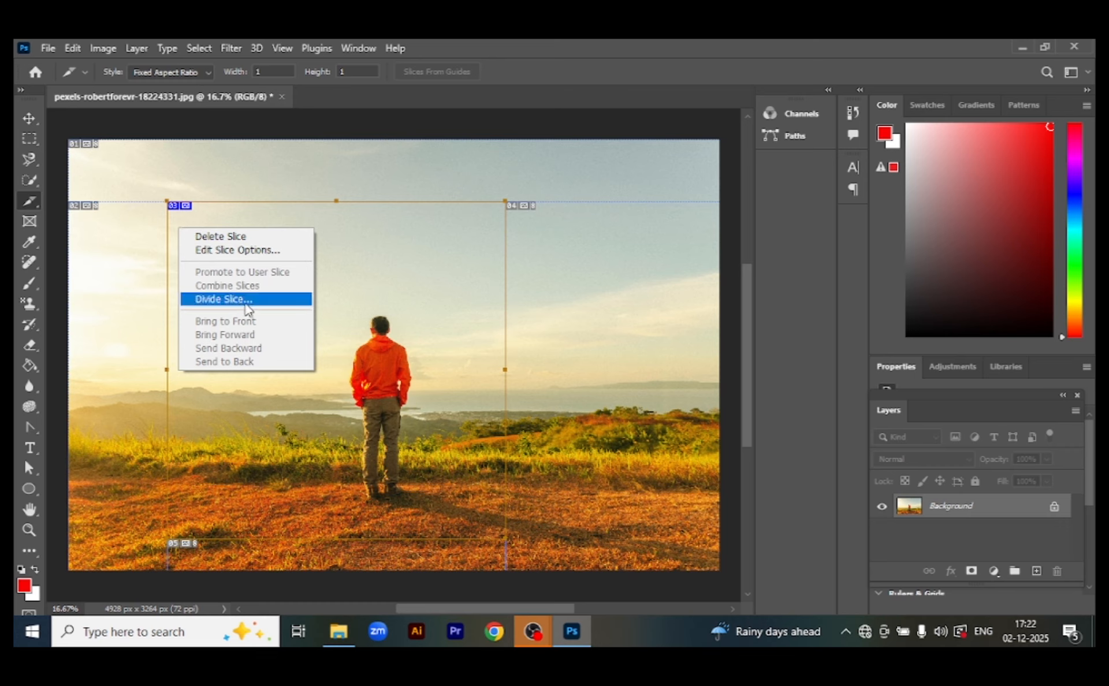
left_click(247, 299)
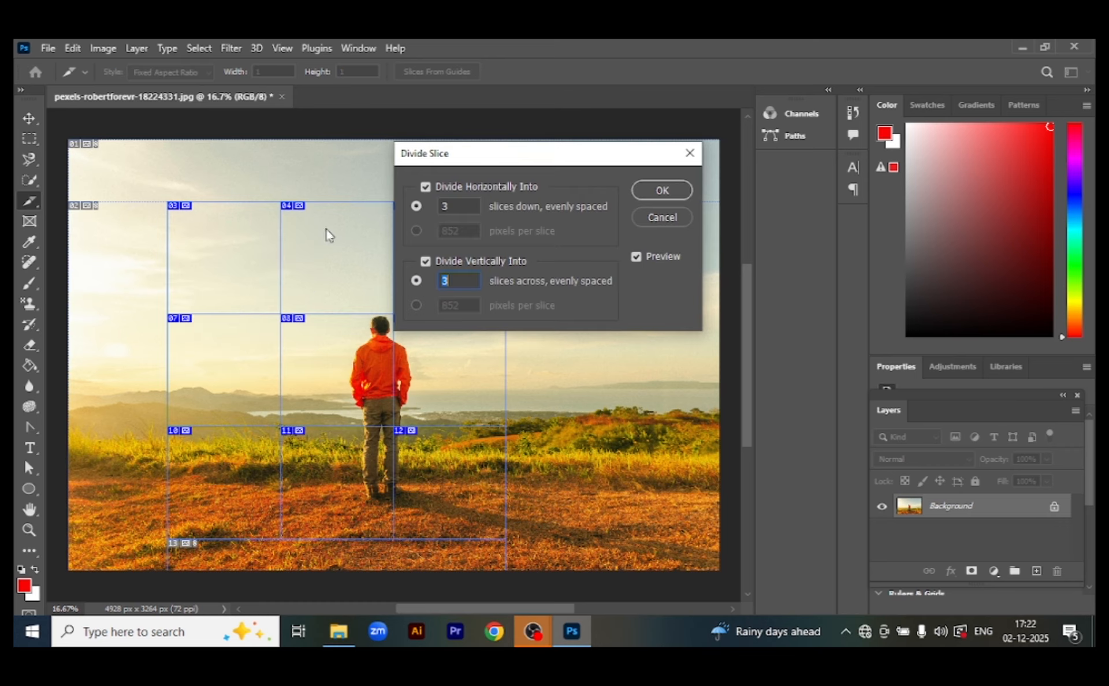
left_click_drag(487, 160, 560, 166)
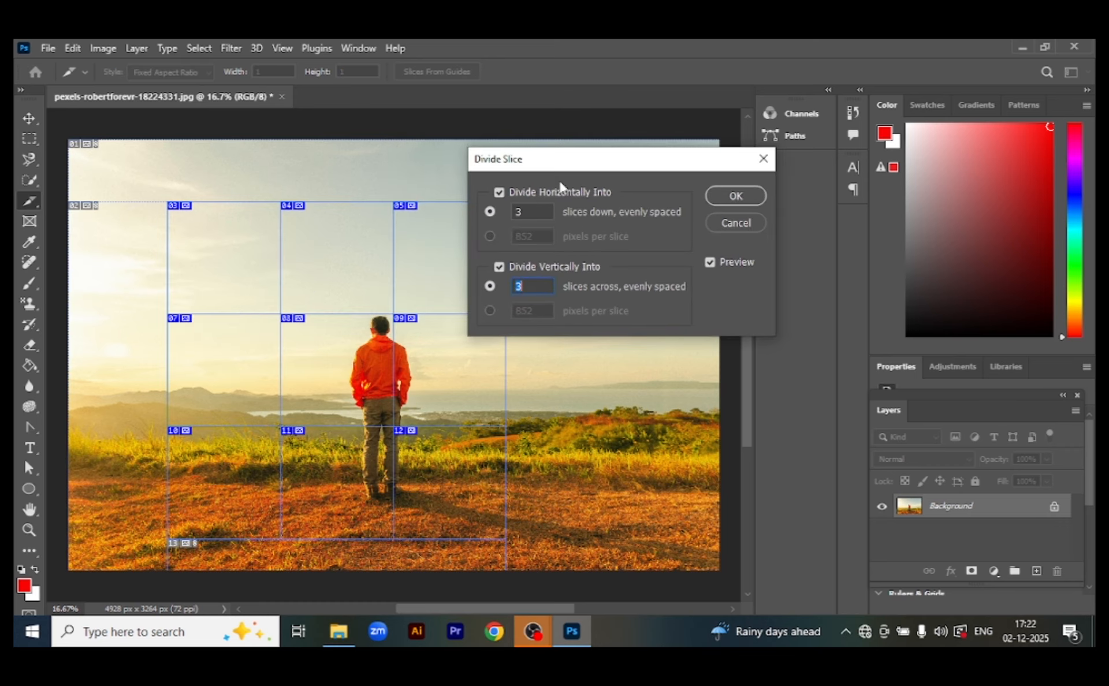
double_click(518, 211)
type("4")
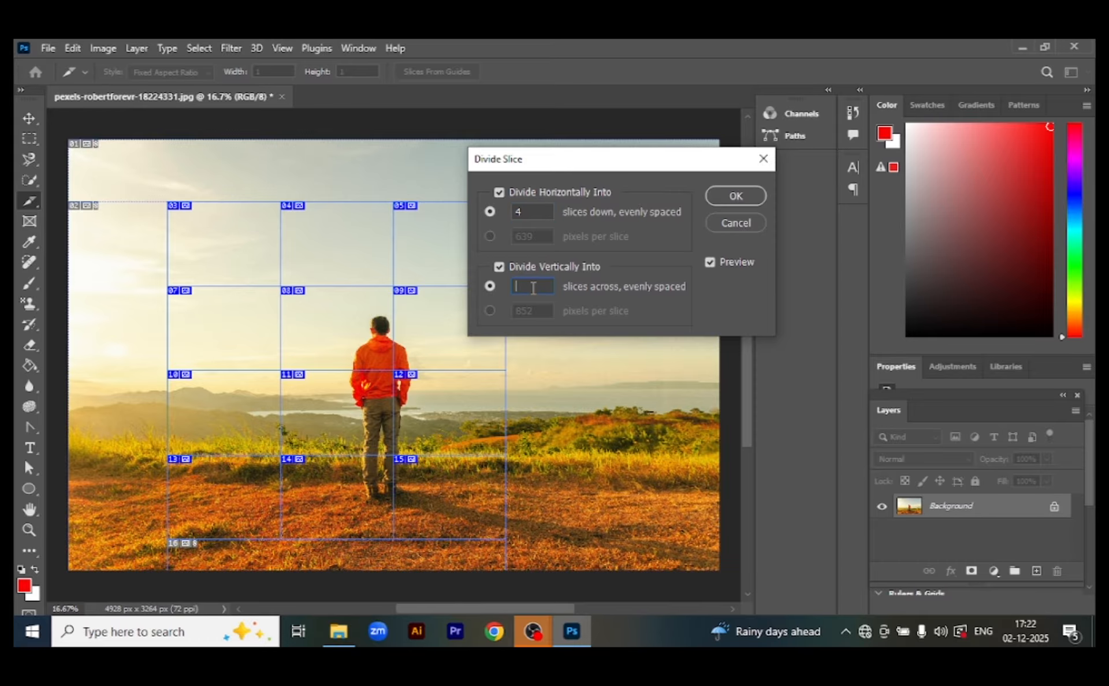
type("4")
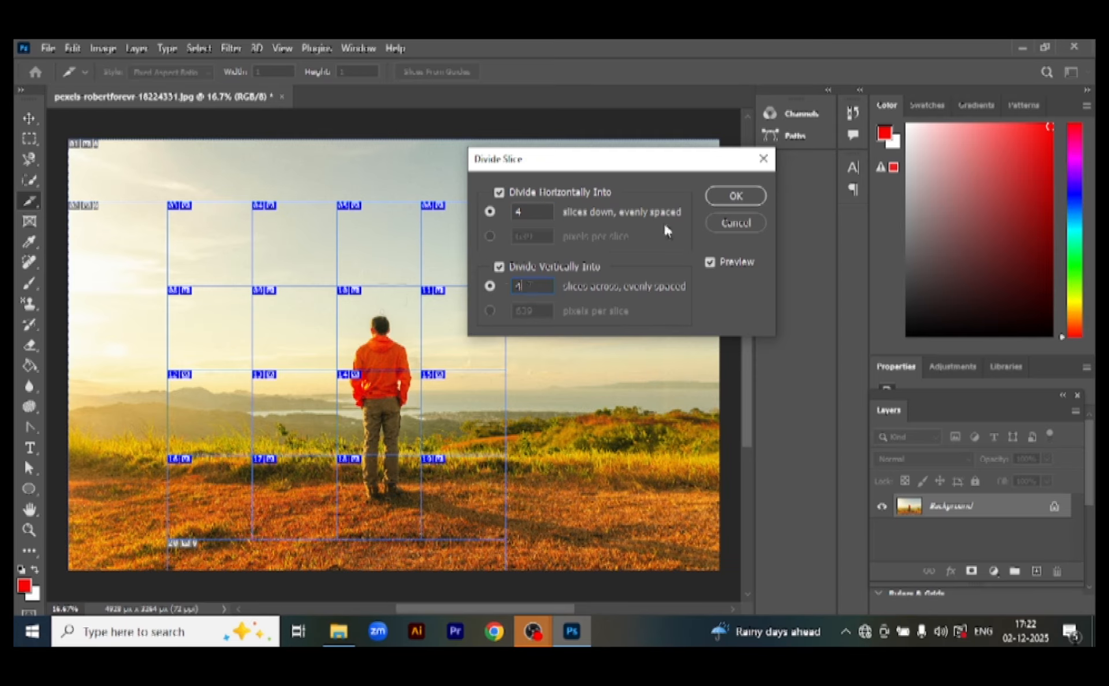
left_click(737, 196)
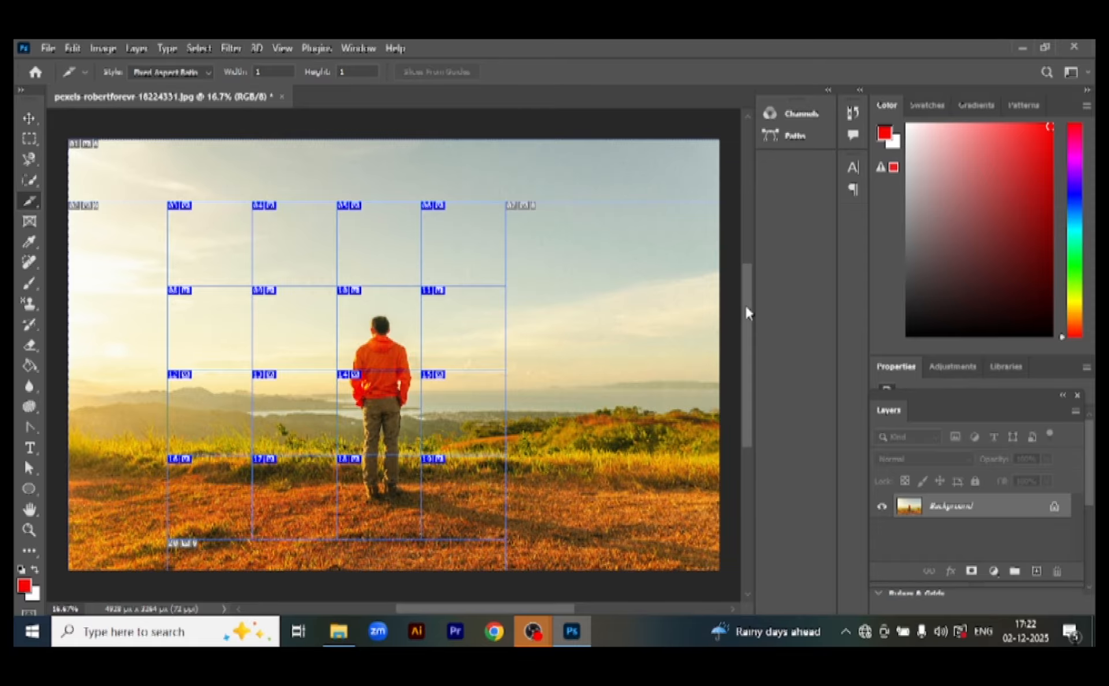
Open the sliced photo in Save for Web (Legacy) with the JPEG Medium preset and fit the preview on screen.
left_click_drag(747, 311, 747, 324)
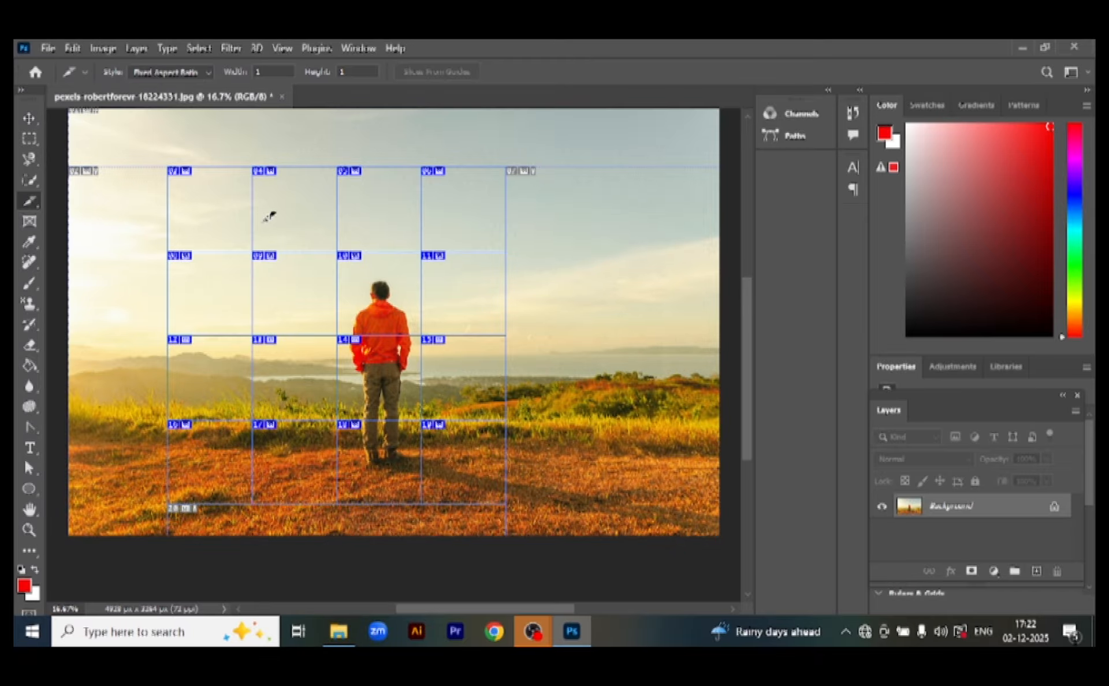
left_click(48, 48)
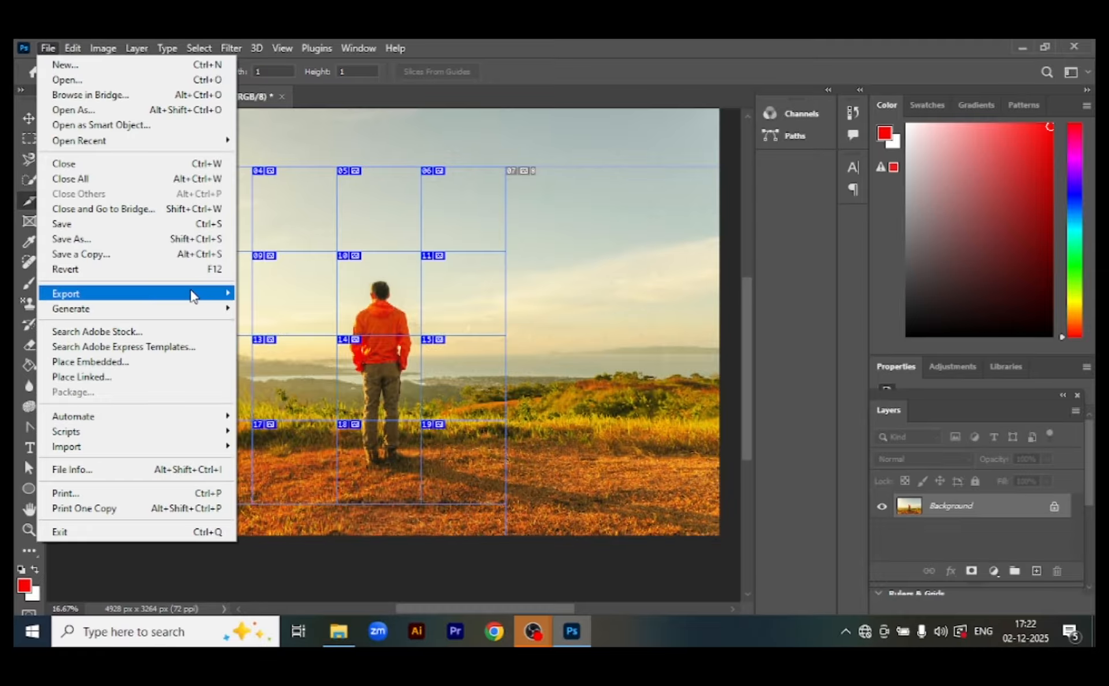
mouse_move(194, 297)
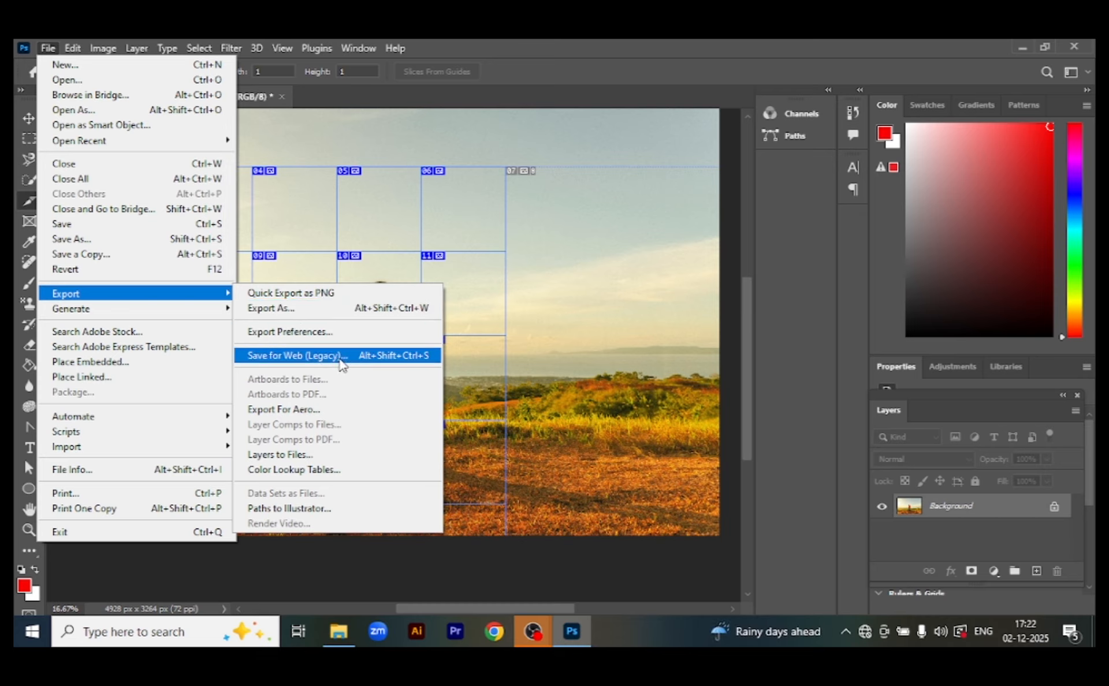
left_click(295, 356)
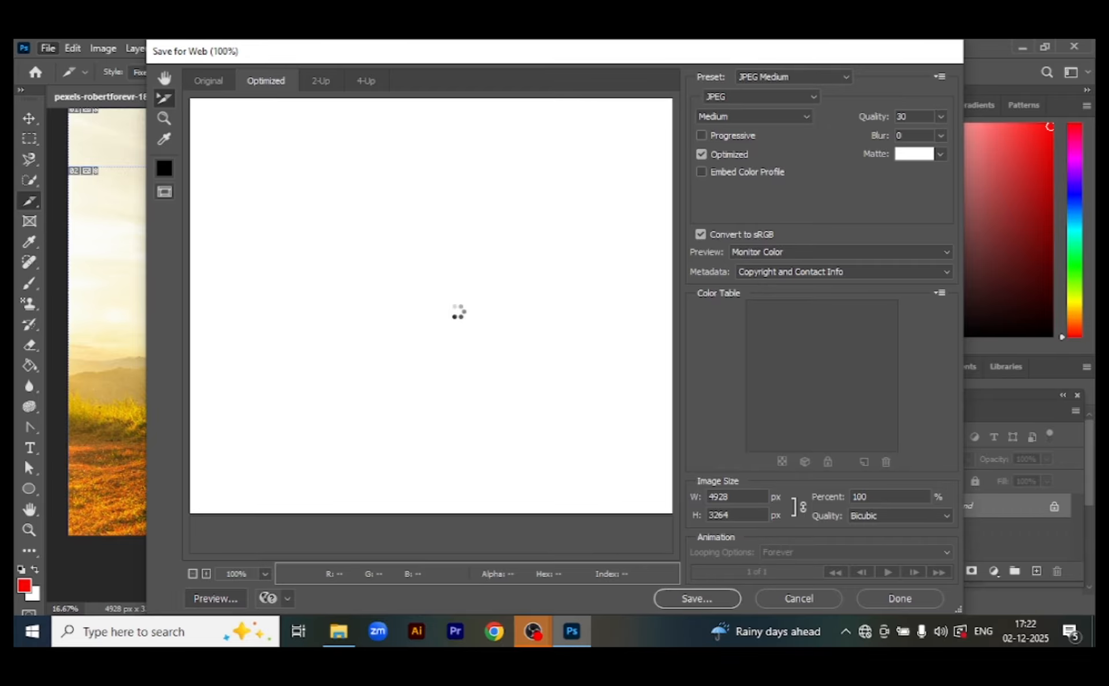
left_click(841, 81)
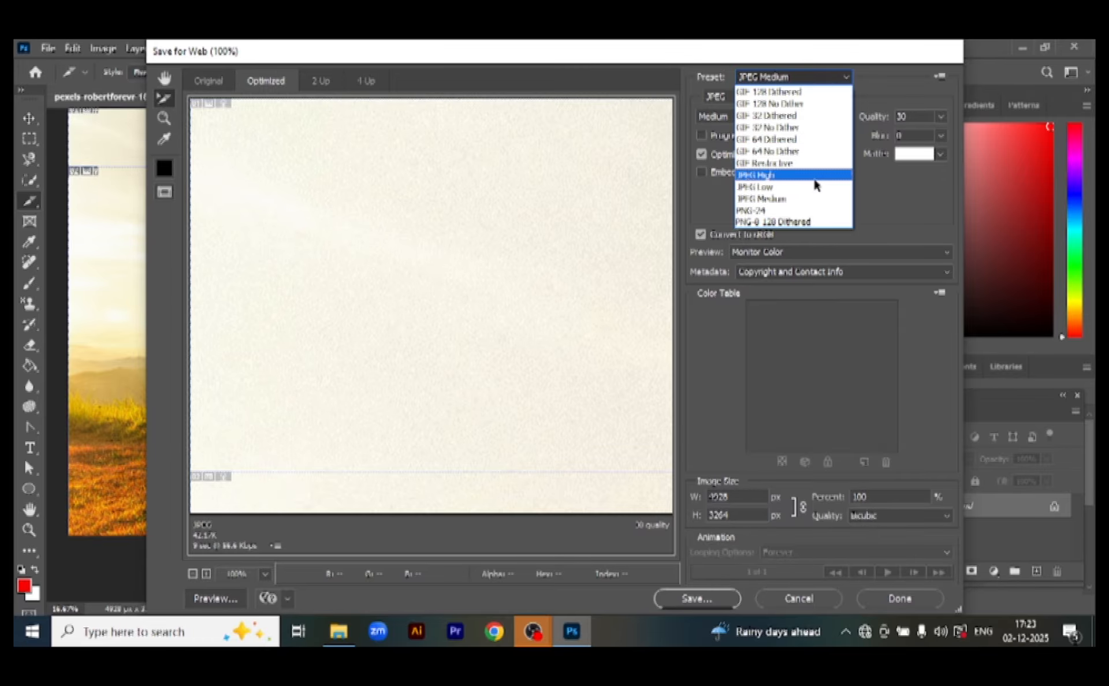
left_click(811, 199)
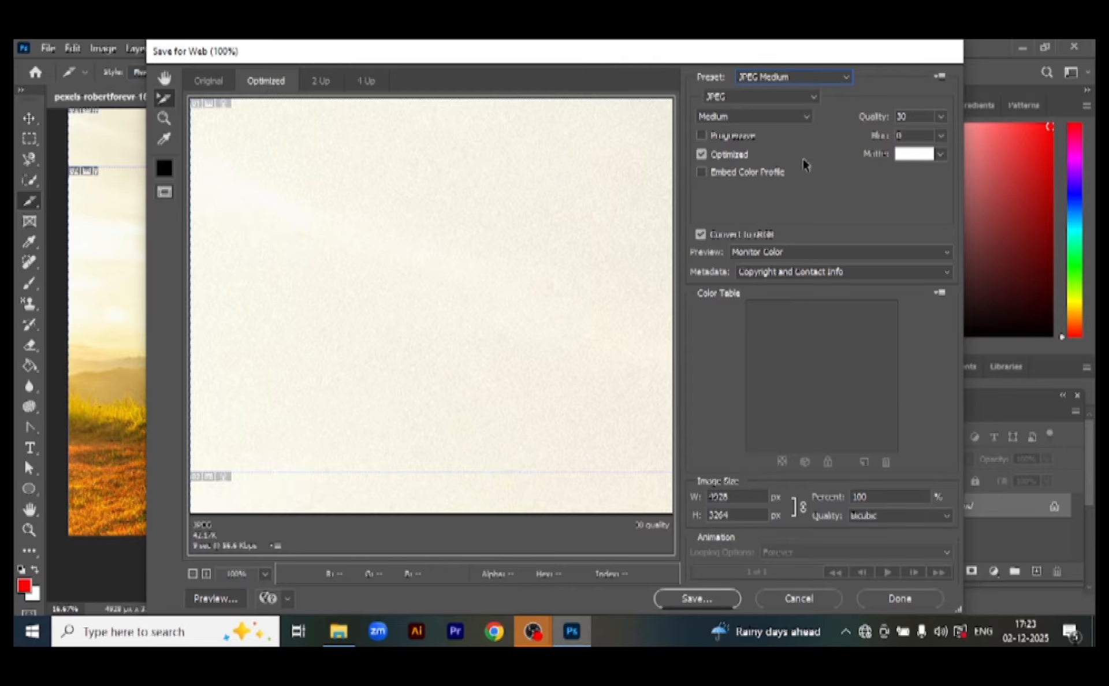
left_click(825, 88)
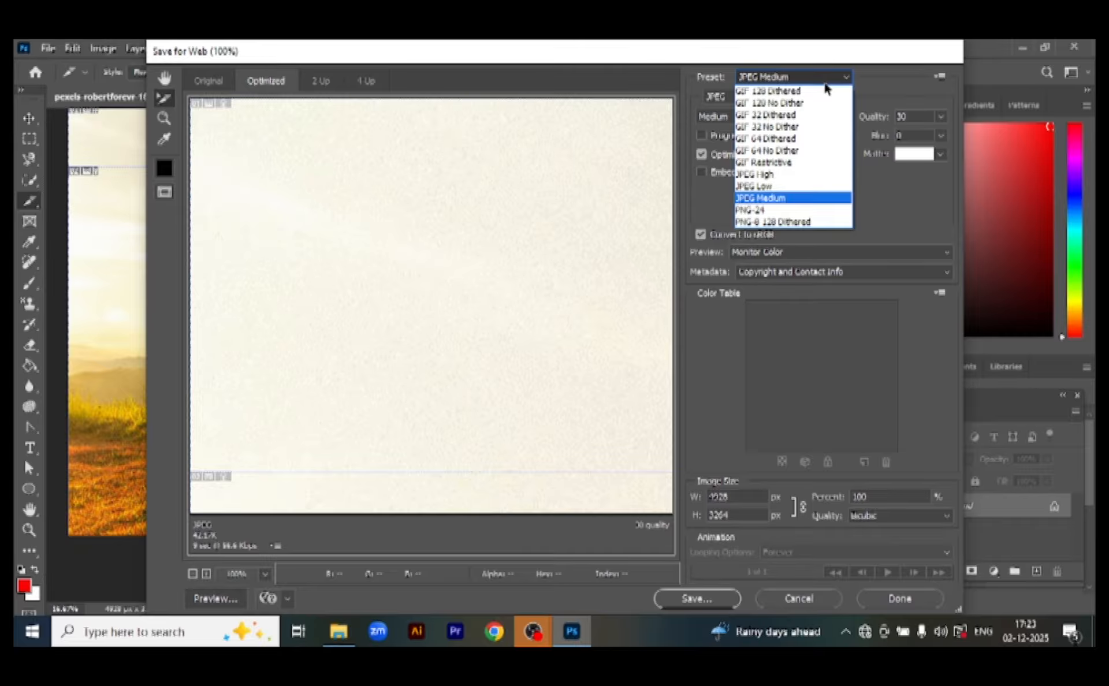
left_click(826, 85)
left_click(827, 88)
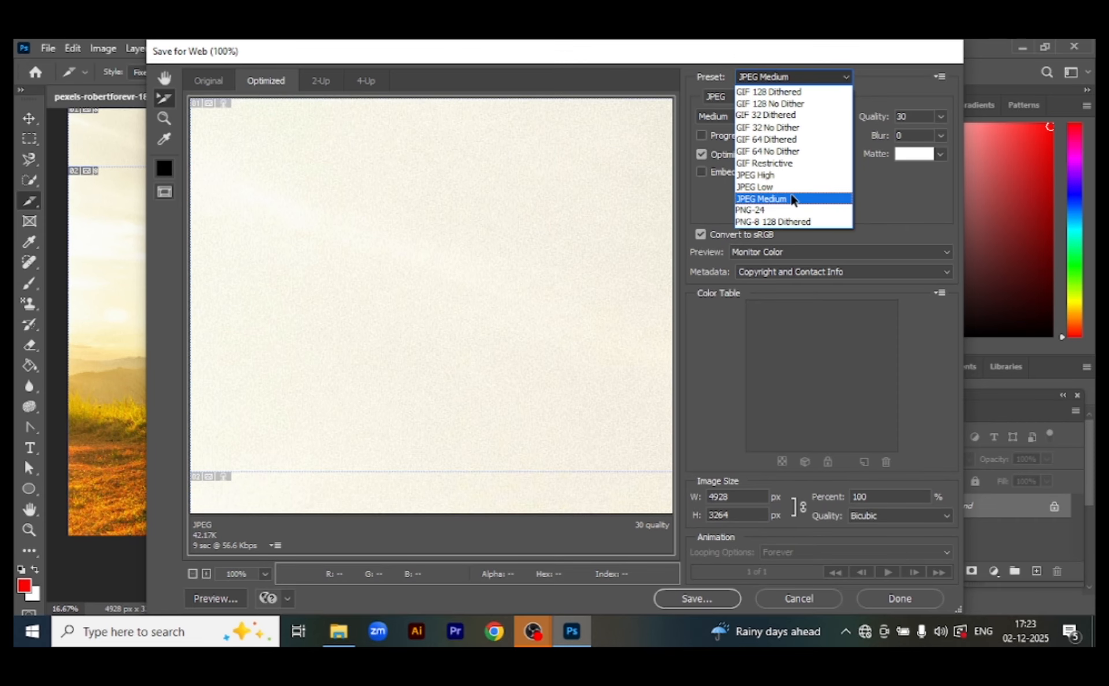
left_click(794, 199)
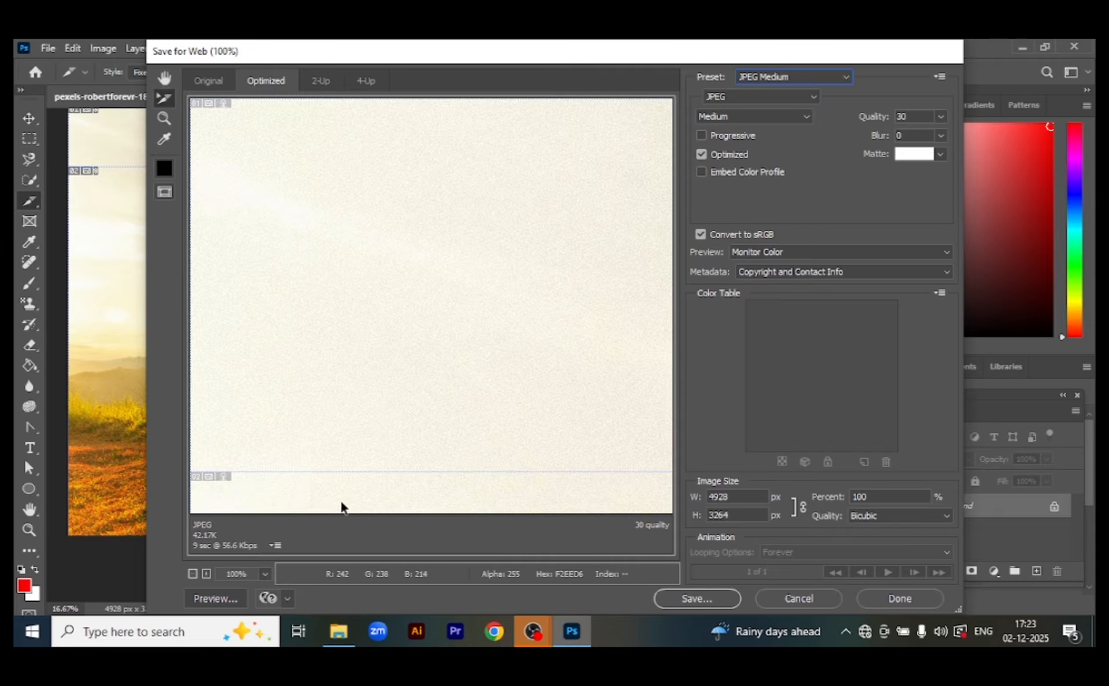
left_click(264, 574)
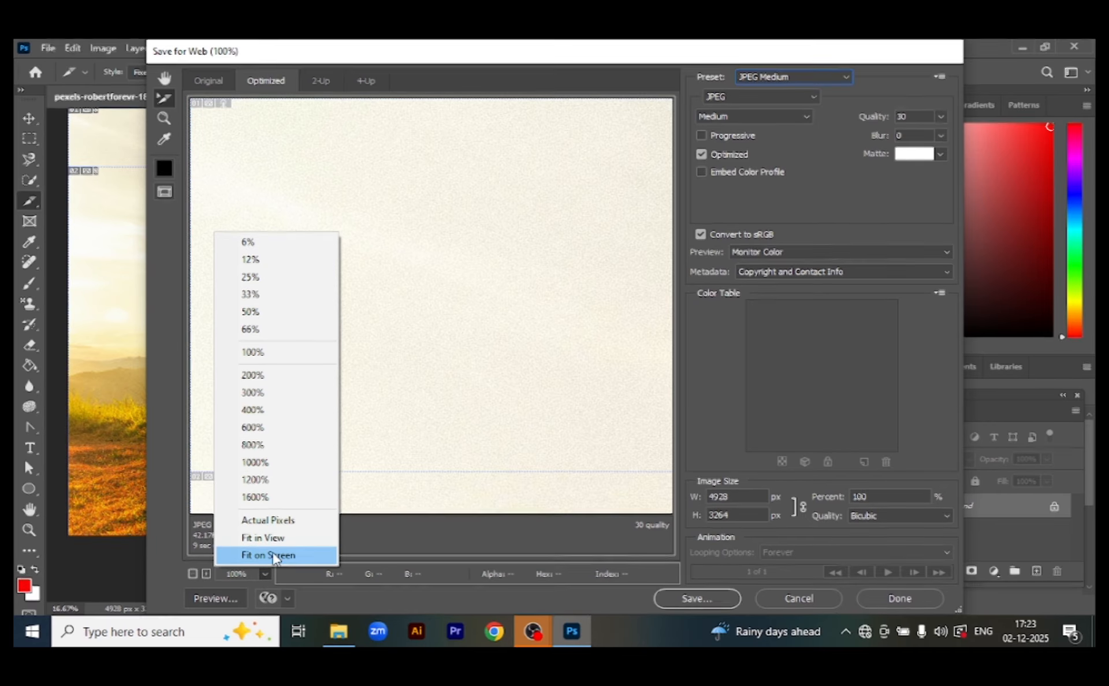
left_click(274, 556)
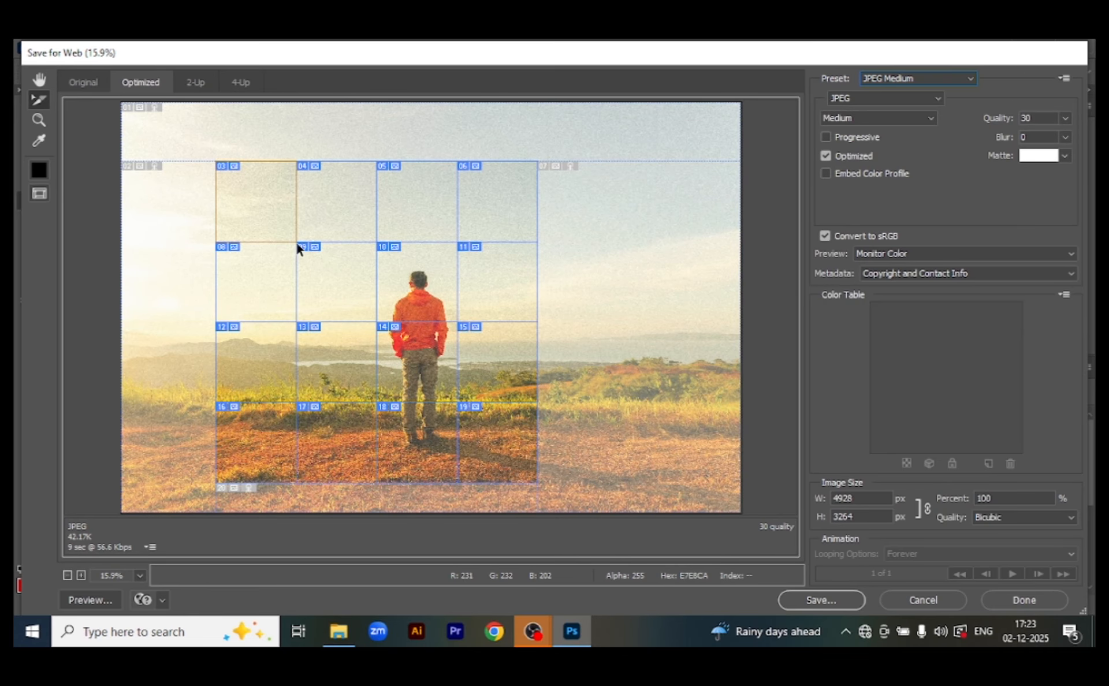
left_click(501, 115)
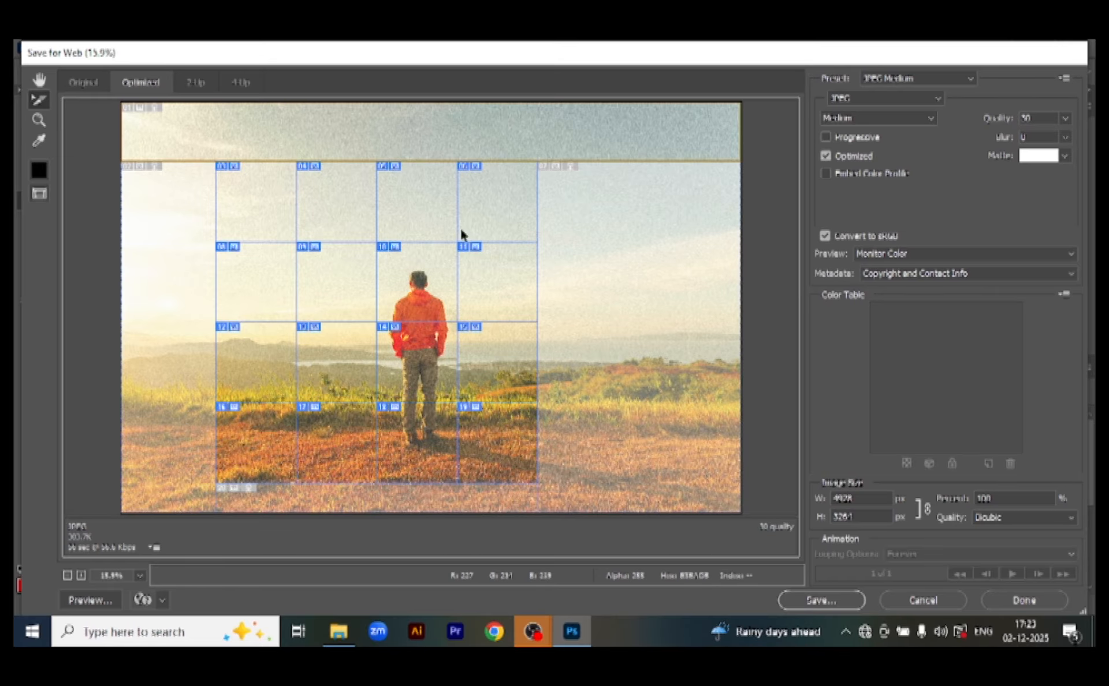
left_click(263, 208)
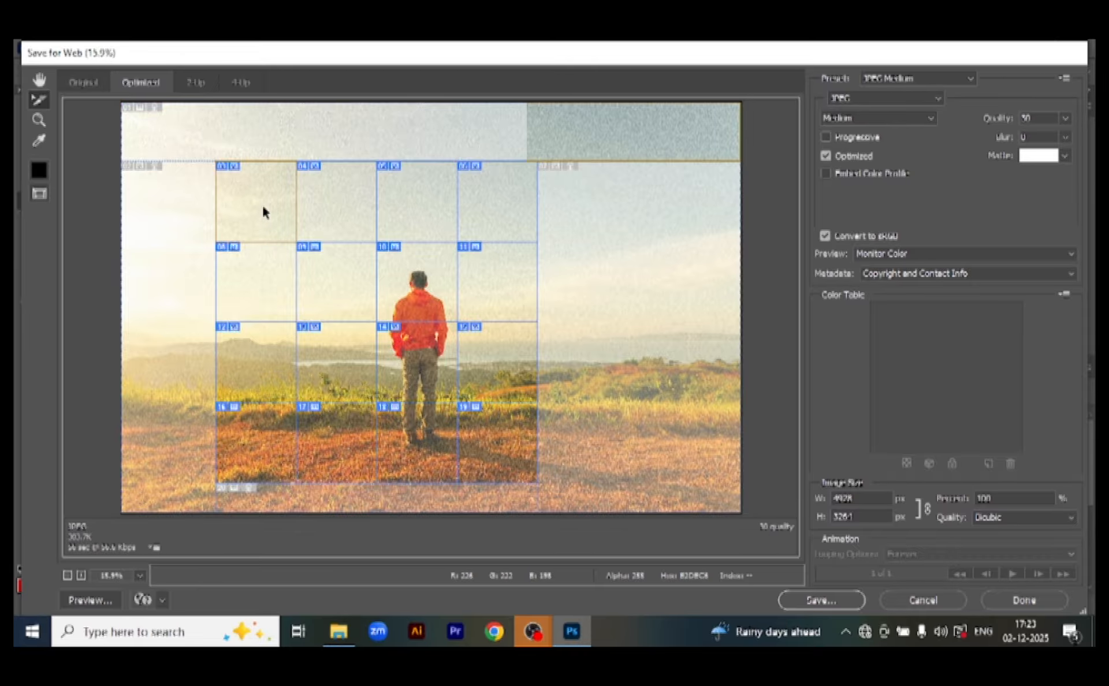
left_click(334, 212)
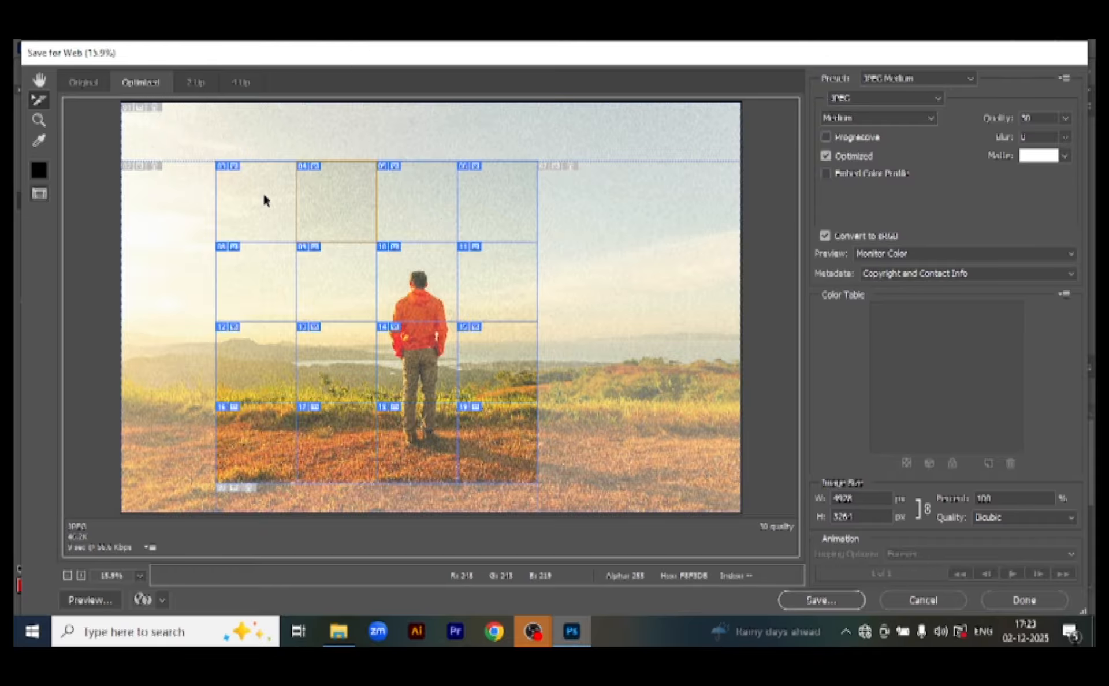
left_click(414, 291, "shift")
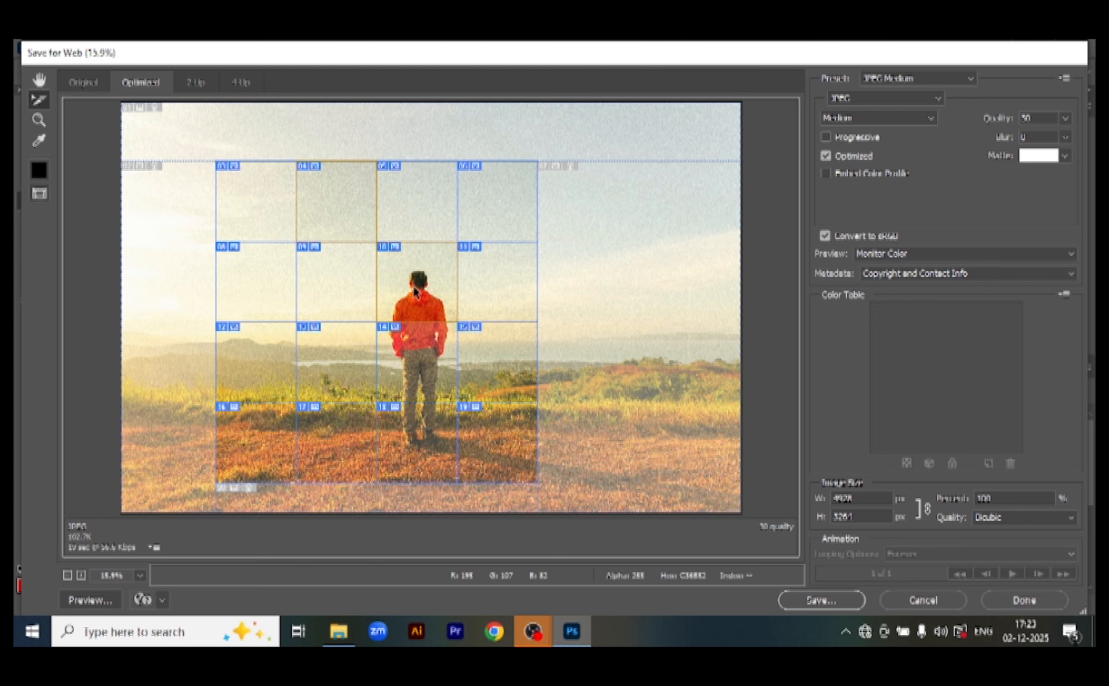
left_click(352, 224)
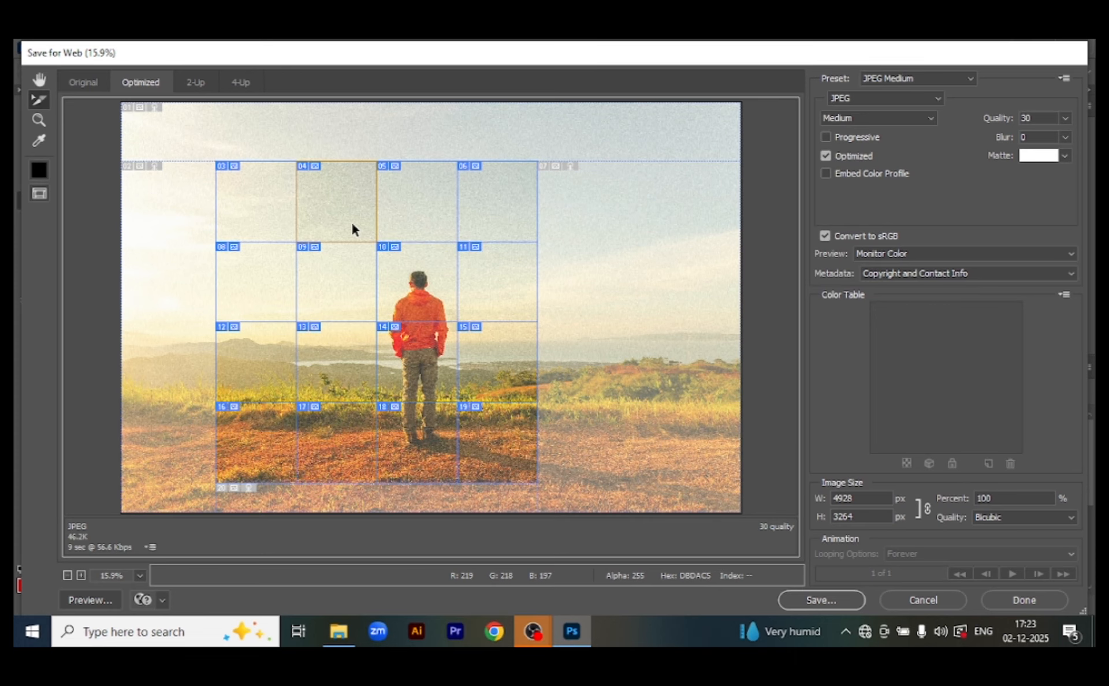
Select slices 04–06, 09–11, 13–15 and 17–19 together in the export preview, leaving out the first grid column.
left_click(403, 279)
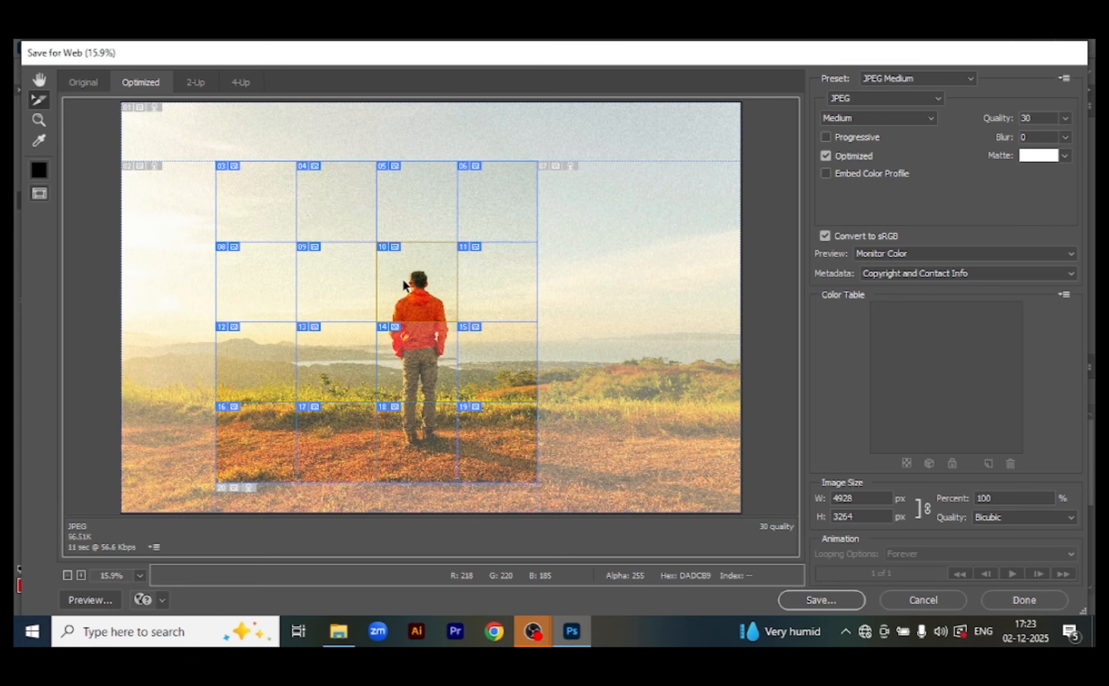
left_click(411, 344, "shift")
left_click(416, 431, "shift")
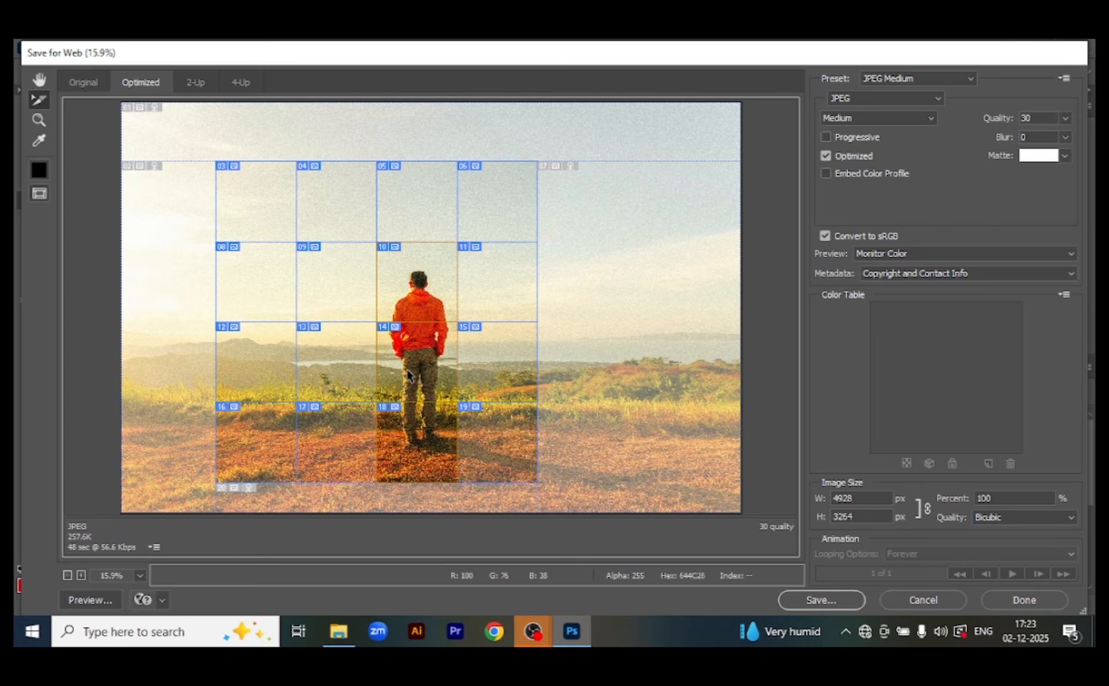
left_click(421, 231, "shift")
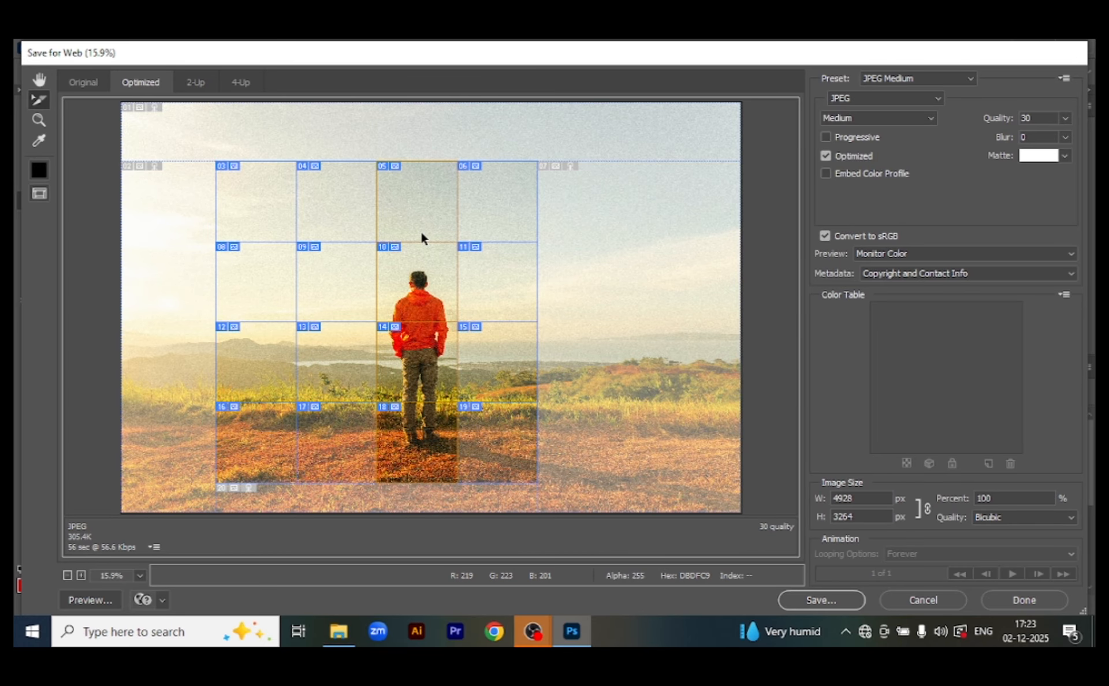
left_click(332, 204, "shift")
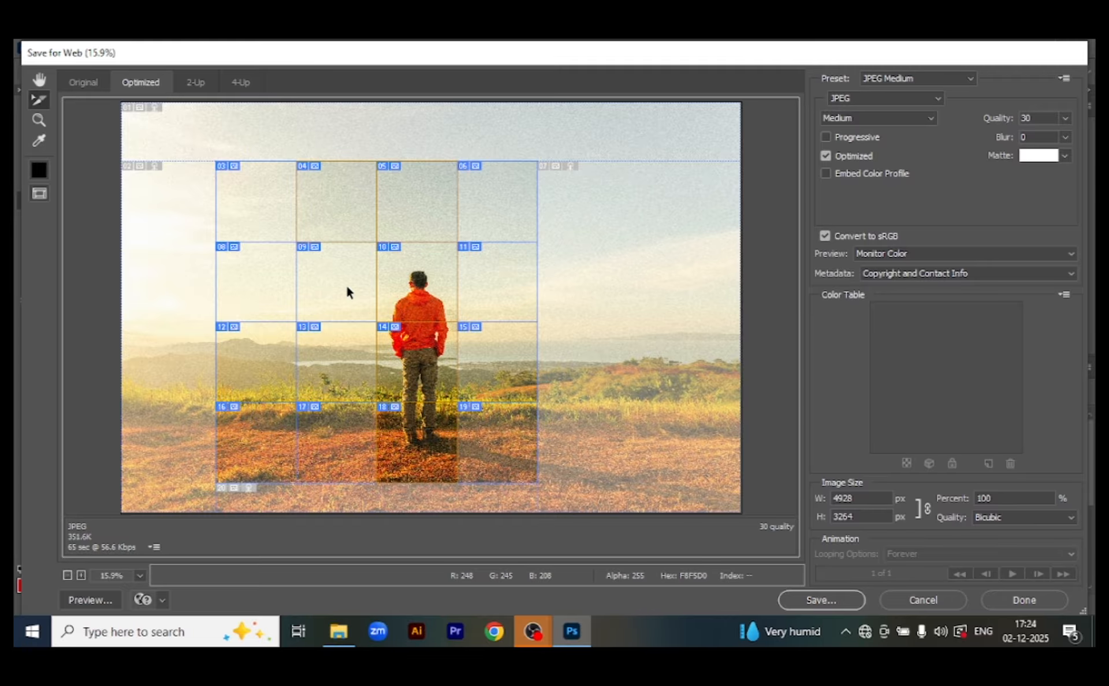
left_click(347, 289, "shift")
left_click(348, 362, "shift")
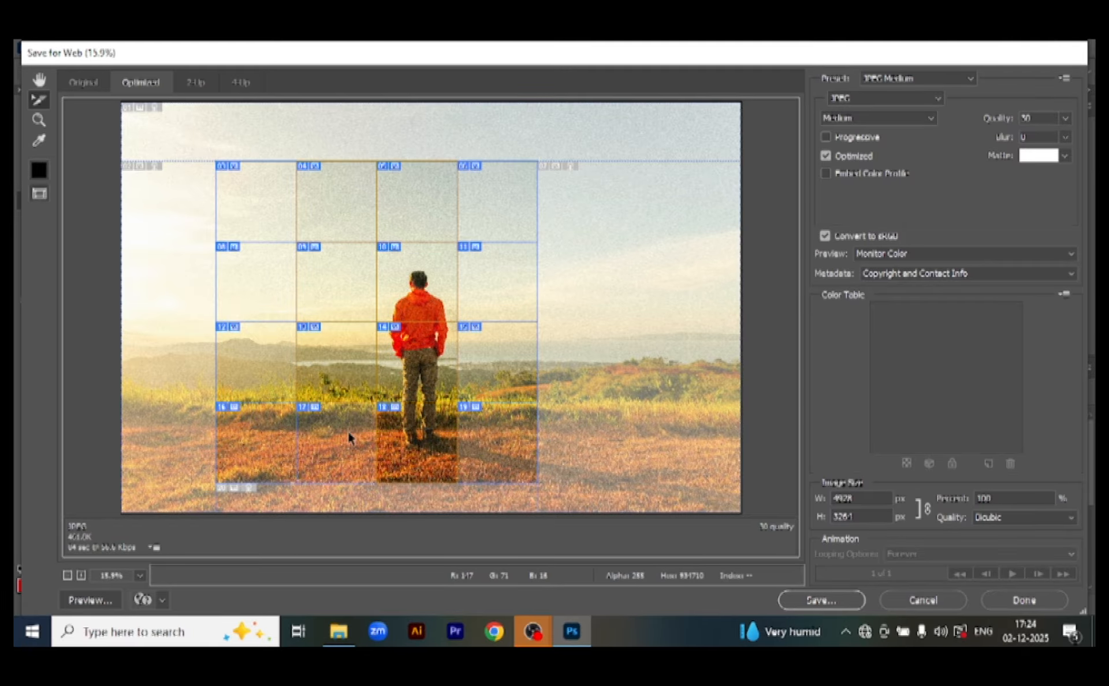
left_click(347, 431, "shift")
left_click(491, 443, "shift")
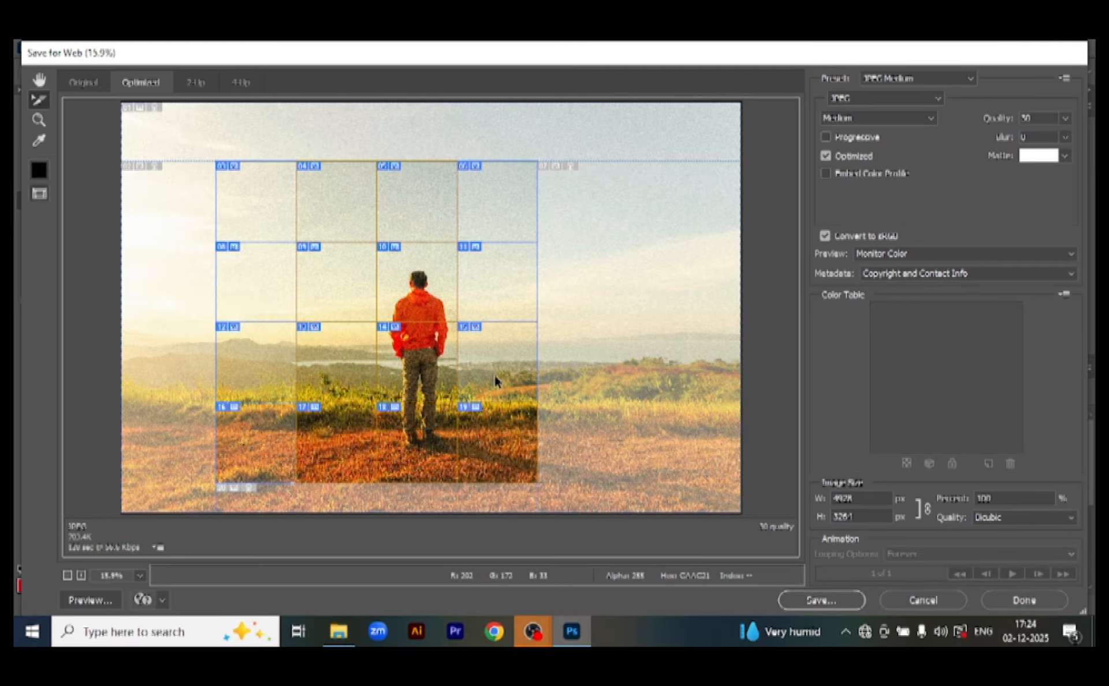
left_click(498, 341, "shift")
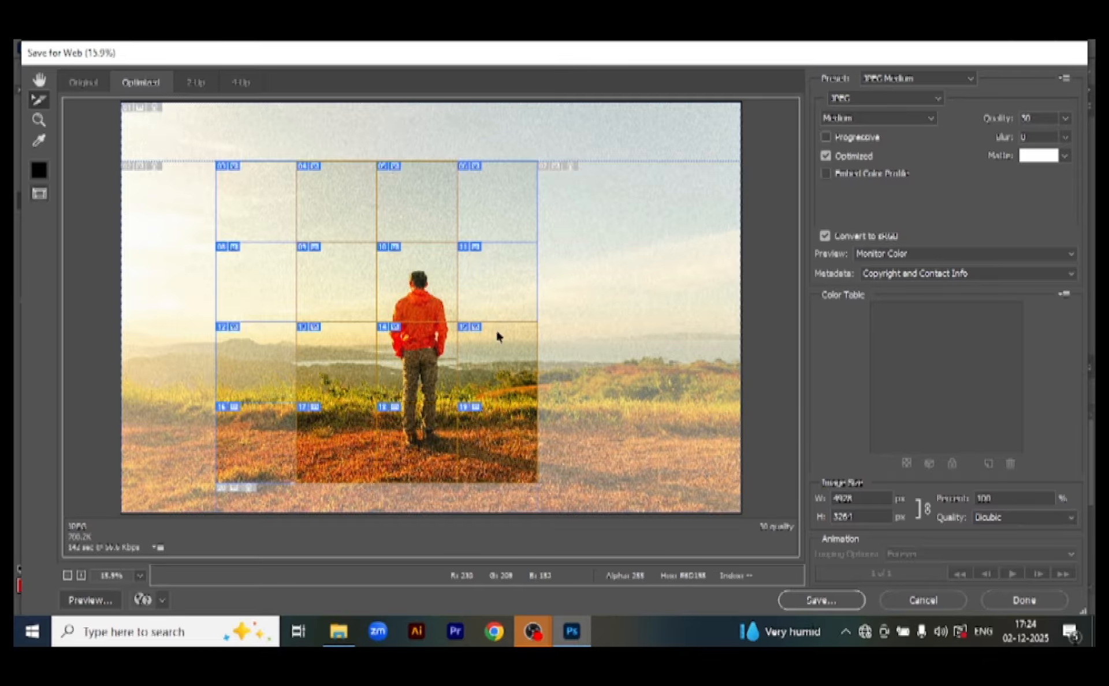
left_click(497, 216, "shift")
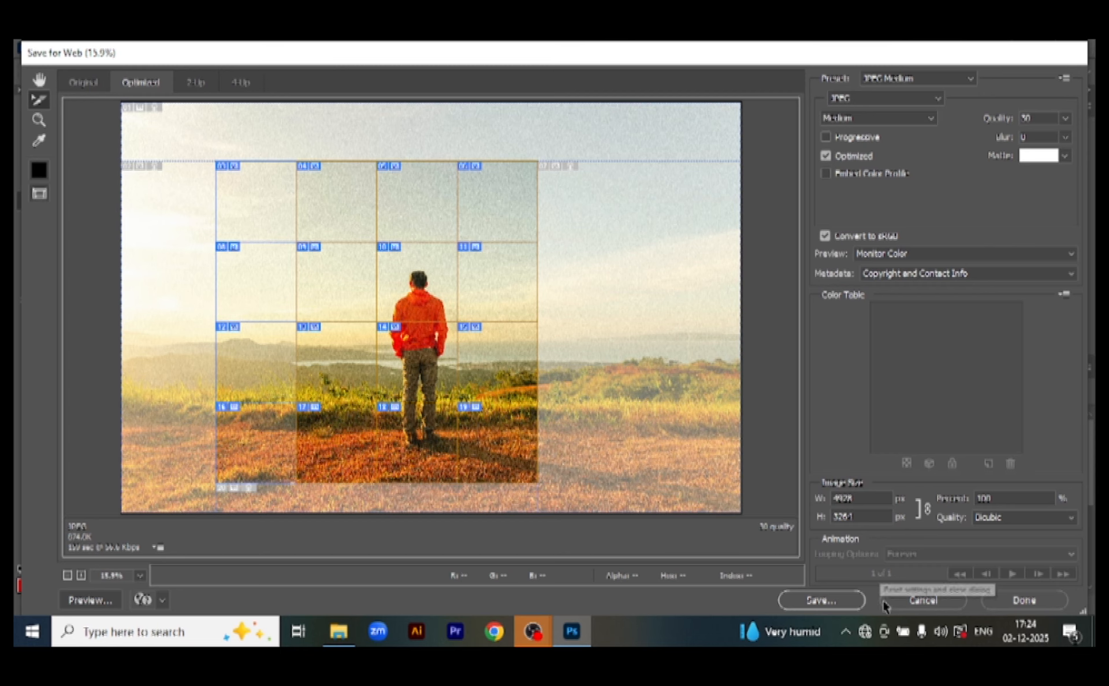
Start saving the optimized images to the Desktop and limit the export to Selected Slices.
left_click(840, 603)
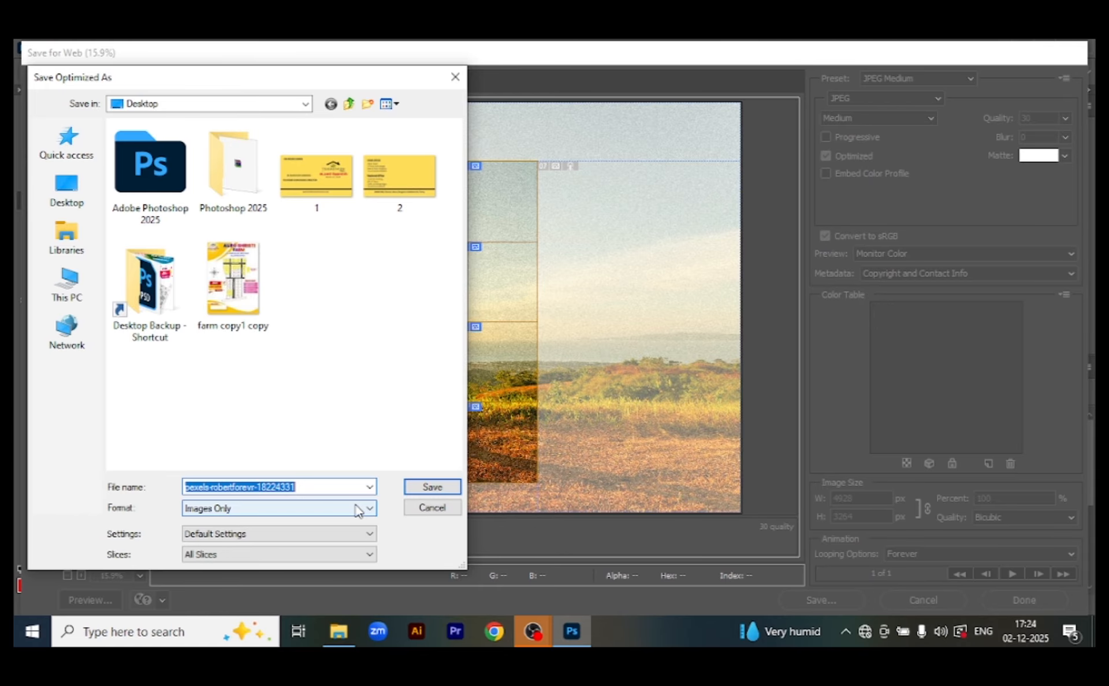
left_click(364, 556)
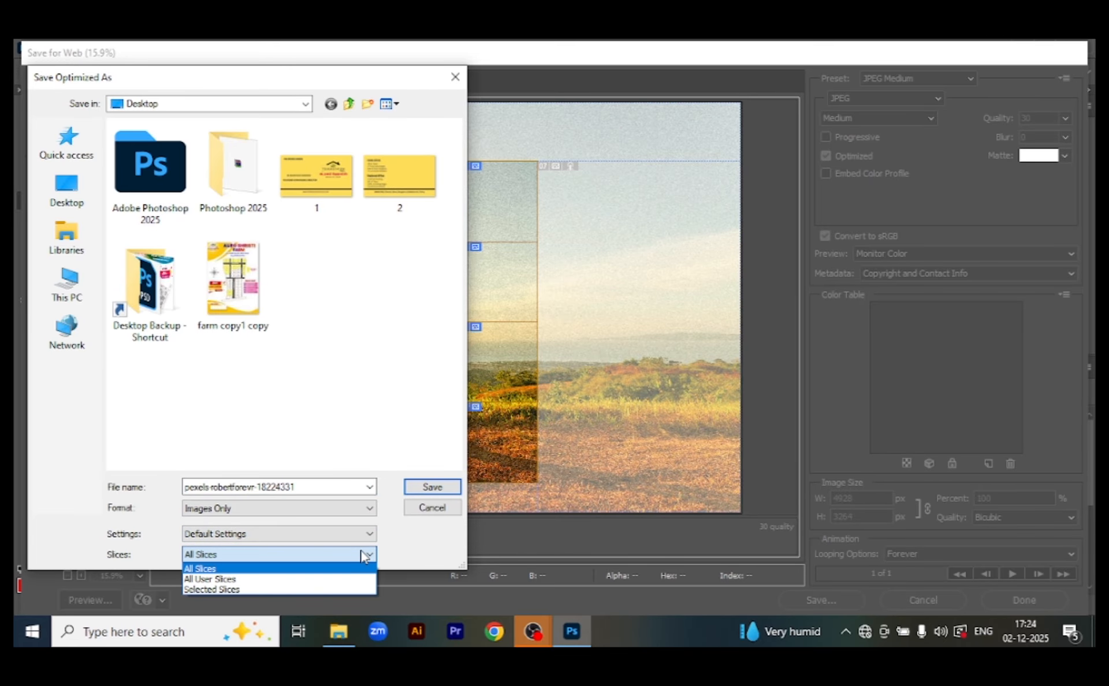
left_click(345, 589)
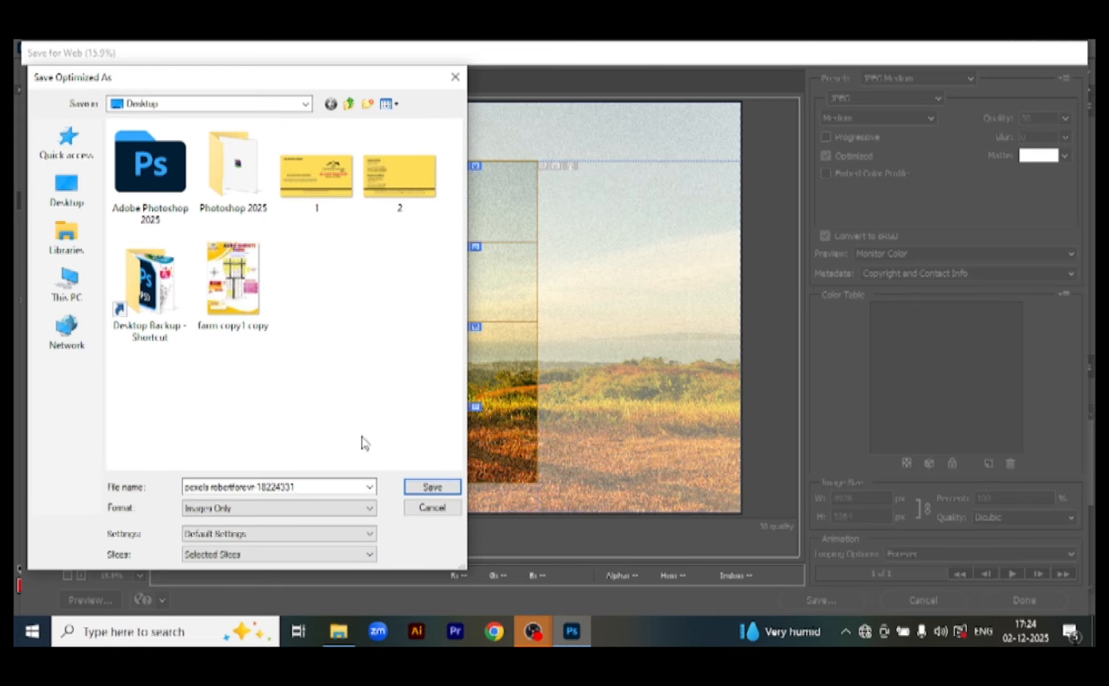
left_click(370, 555)
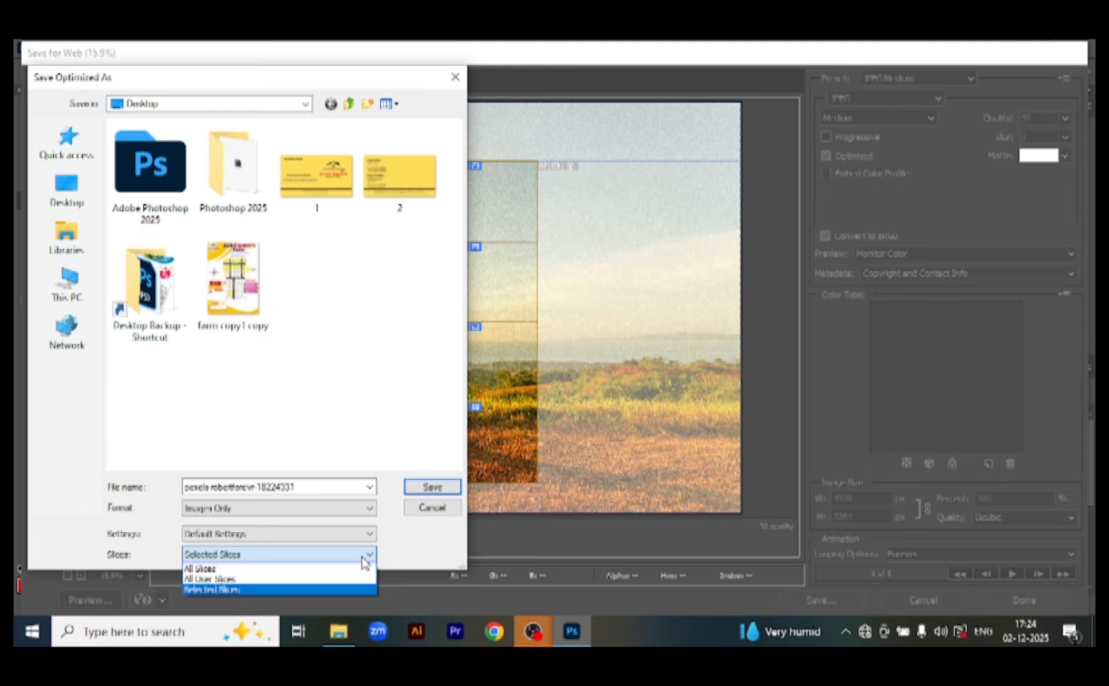
left_click(363, 557)
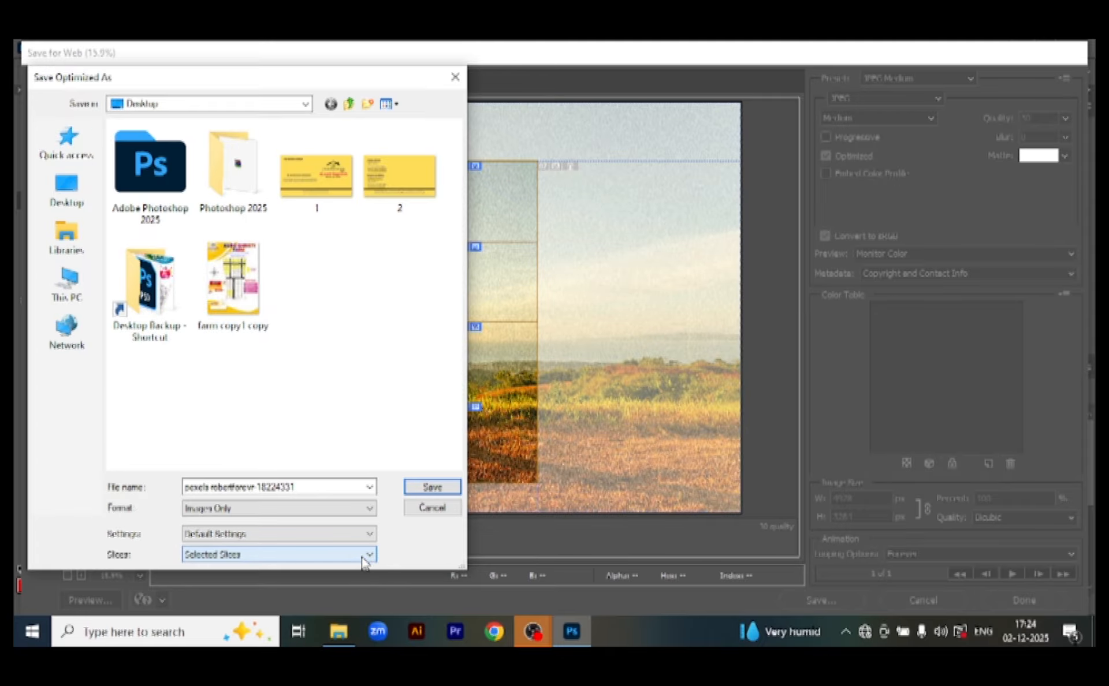
Save the selected slices to the Desktop with the Images Only format and Default Settings.
left_click(88, 202)
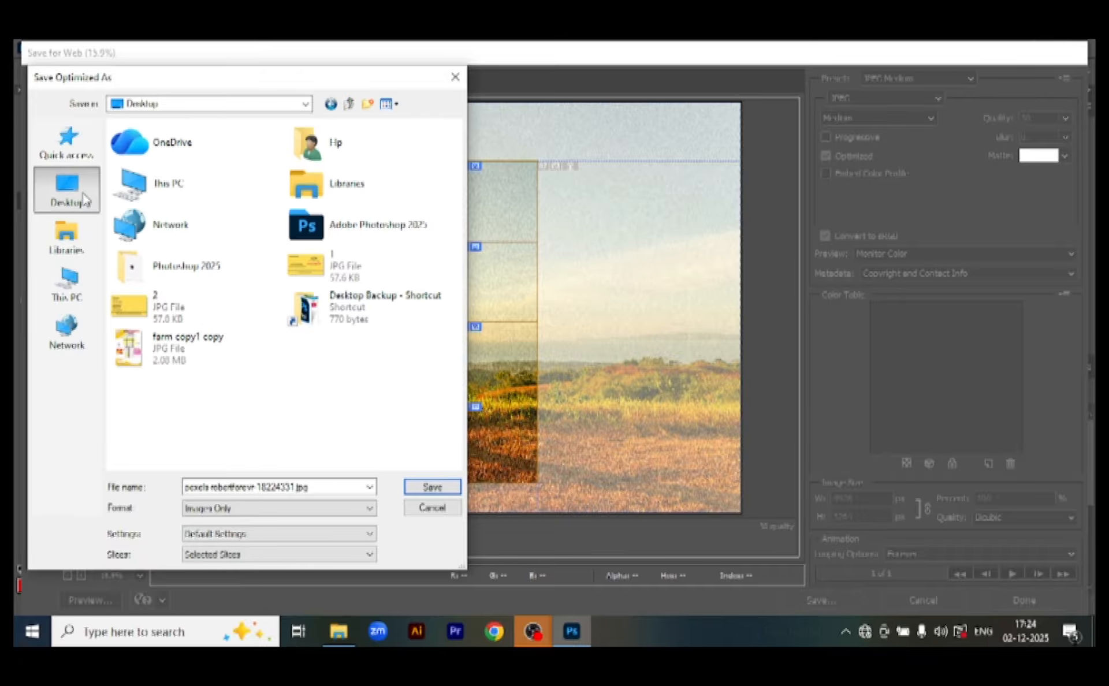
left_click(434, 488)
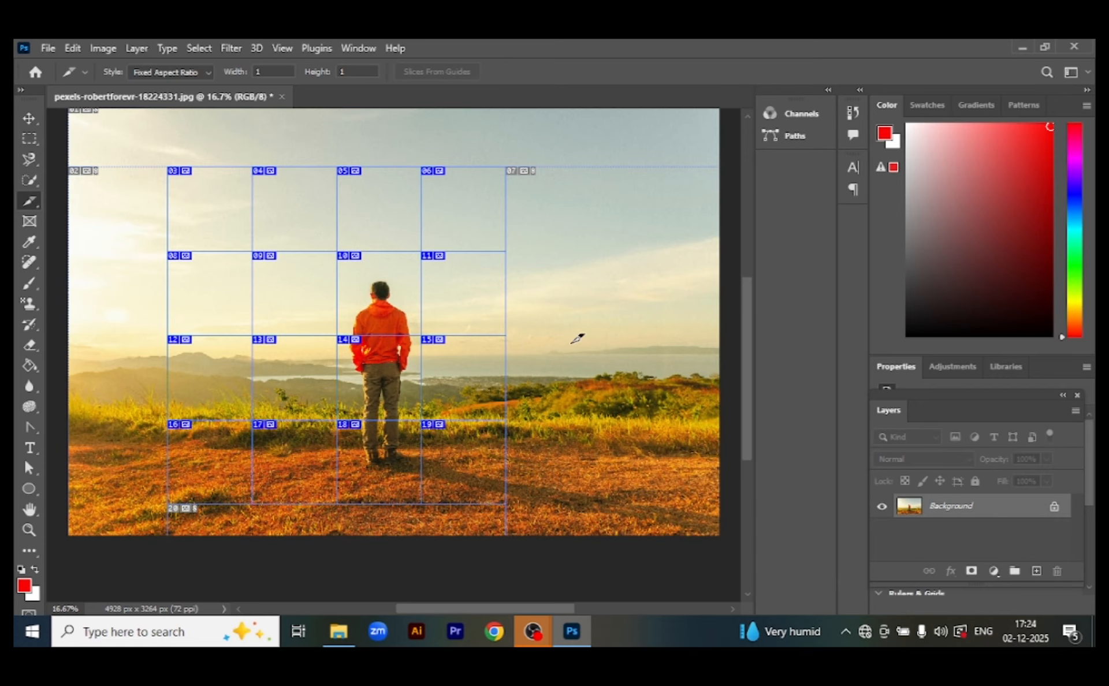
Check the exported slices in the desktop's images folder, view the slice 10 image, and return to the sliced photo in Photoshop.
left_click(1022, 47)
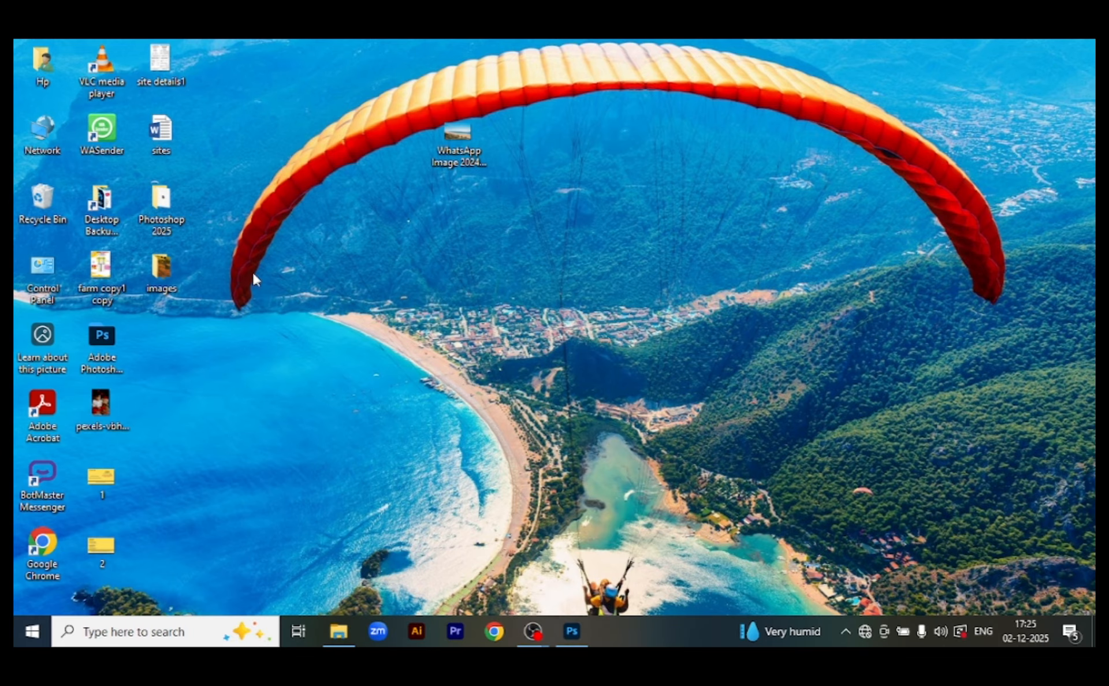
double_click(163, 270)
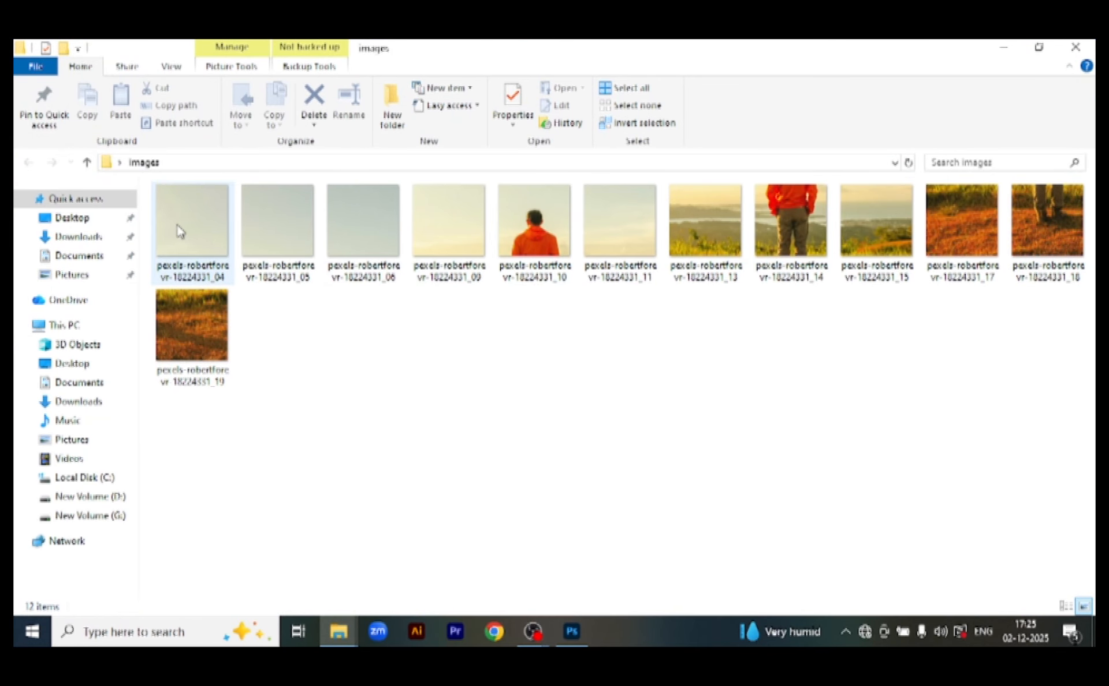
left_click(536, 225)
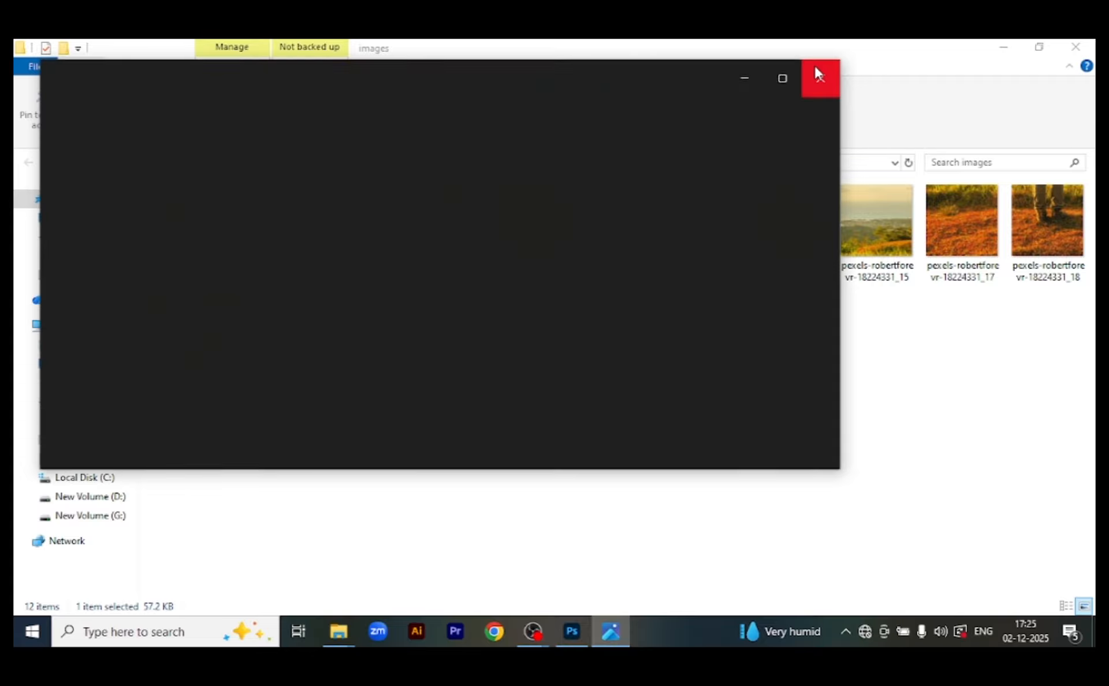
left_click(817, 72)
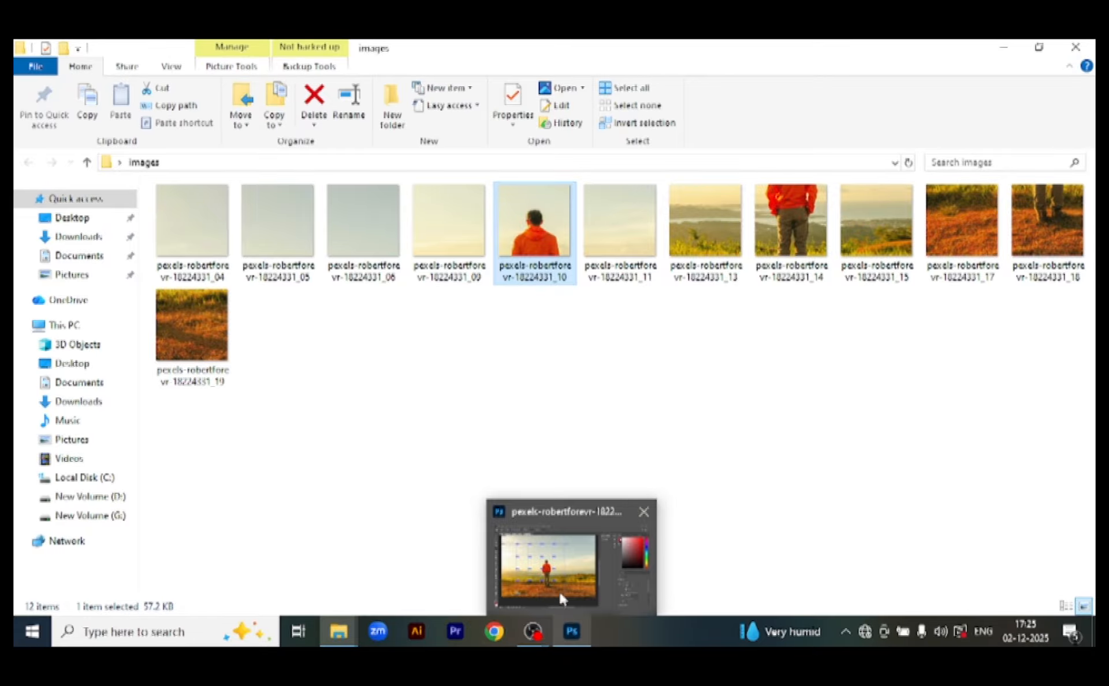
left_click(558, 588)
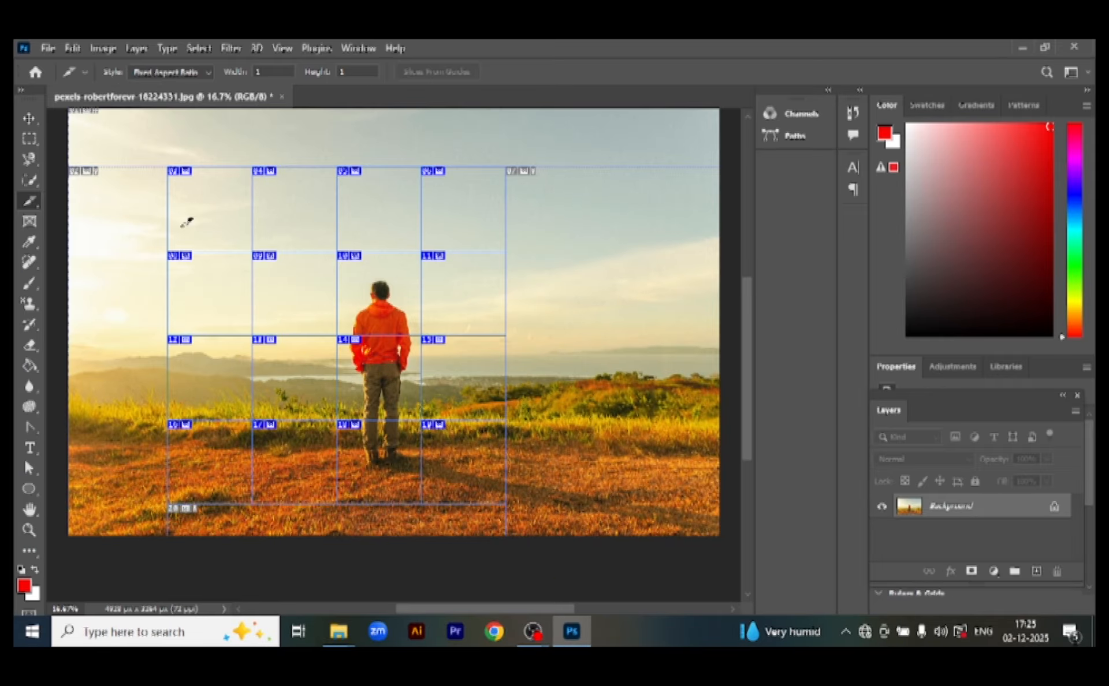
With the Slice Select Tool, move grid slice 03 up and to the left, and enlarge it until its lower-right corner meets the grid.
right_click(28, 203)
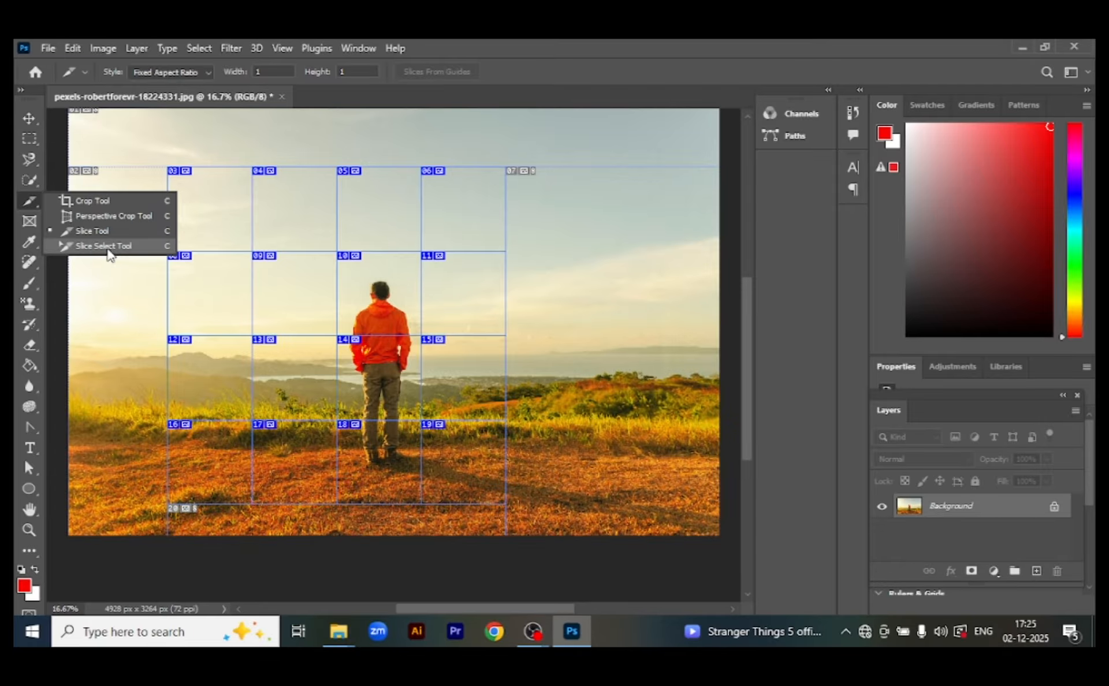
left_click(108, 246)
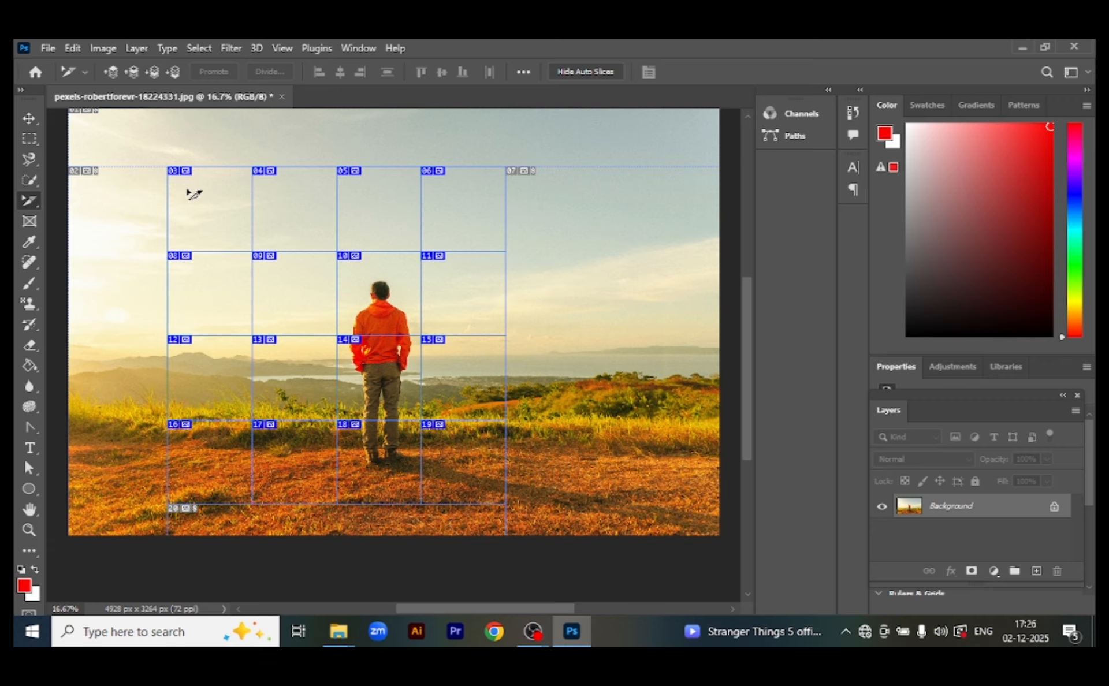
left_click(190, 193)
left_click_drag(187, 189, 169, 167)
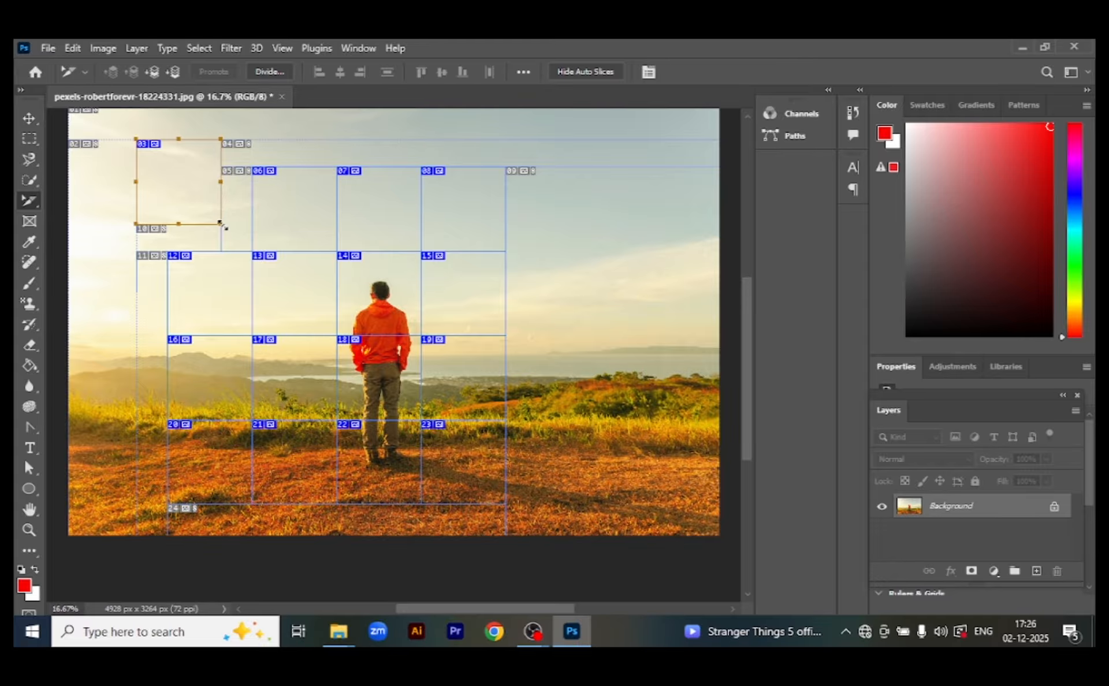
left_click_drag(220, 223, 251, 252)
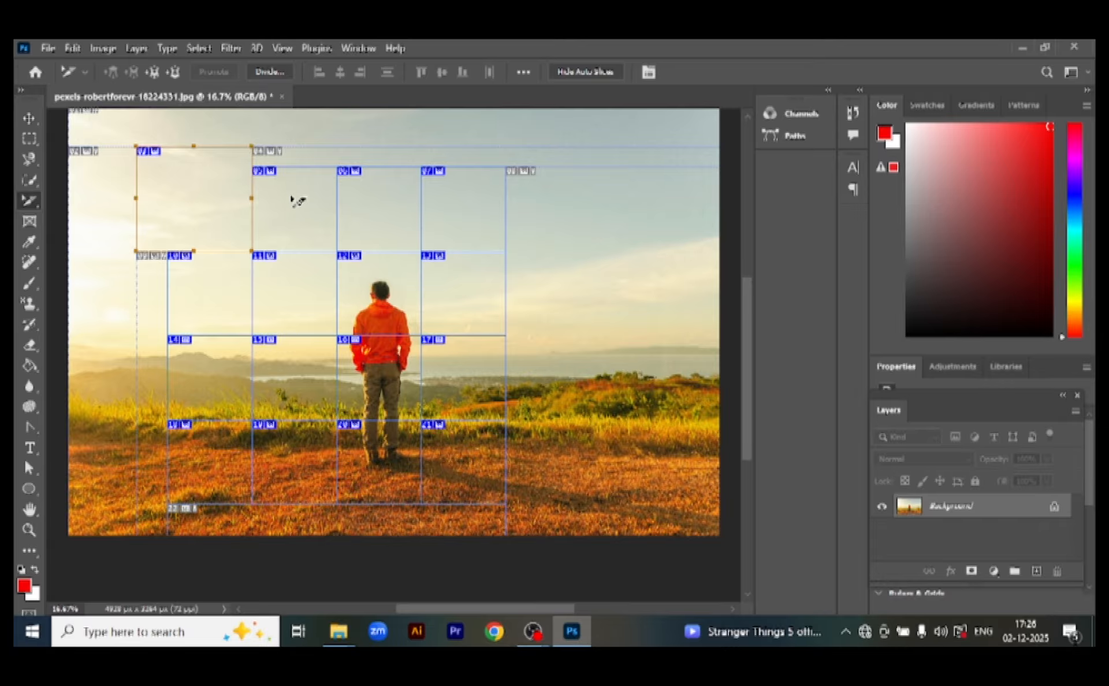
Shift the second top-row grid slice slightly to the right and bring up the slice commands for the enlarged first slice.
left_click(317, 207)
left_click_drag(317, 207, 338, 208)
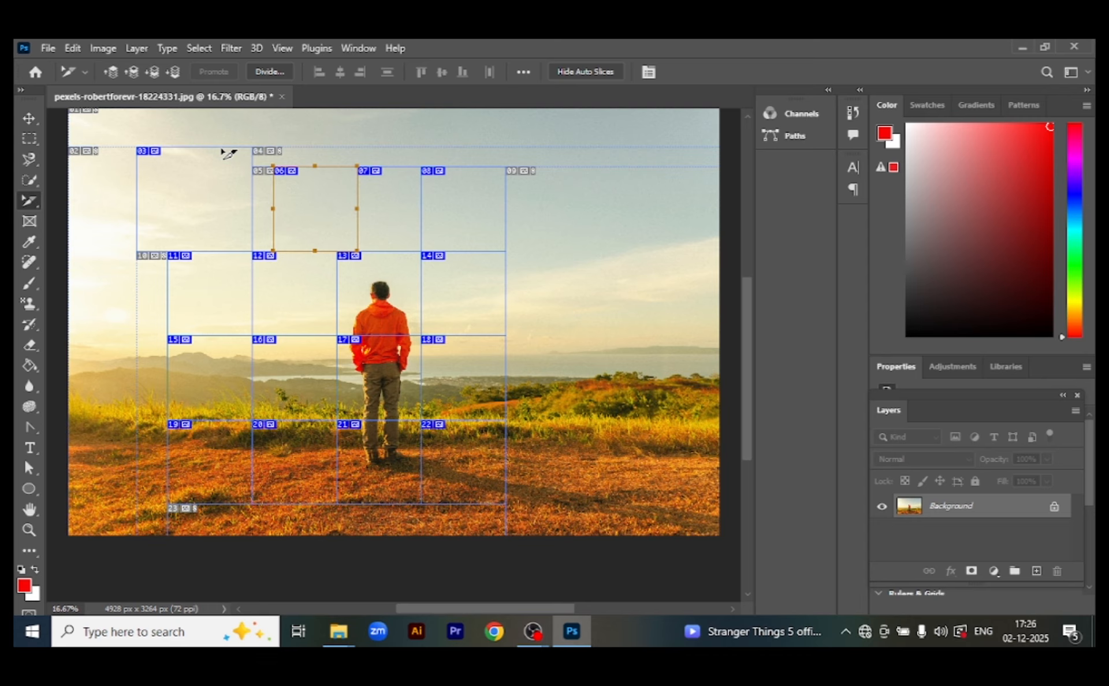
right_click(214, 192)
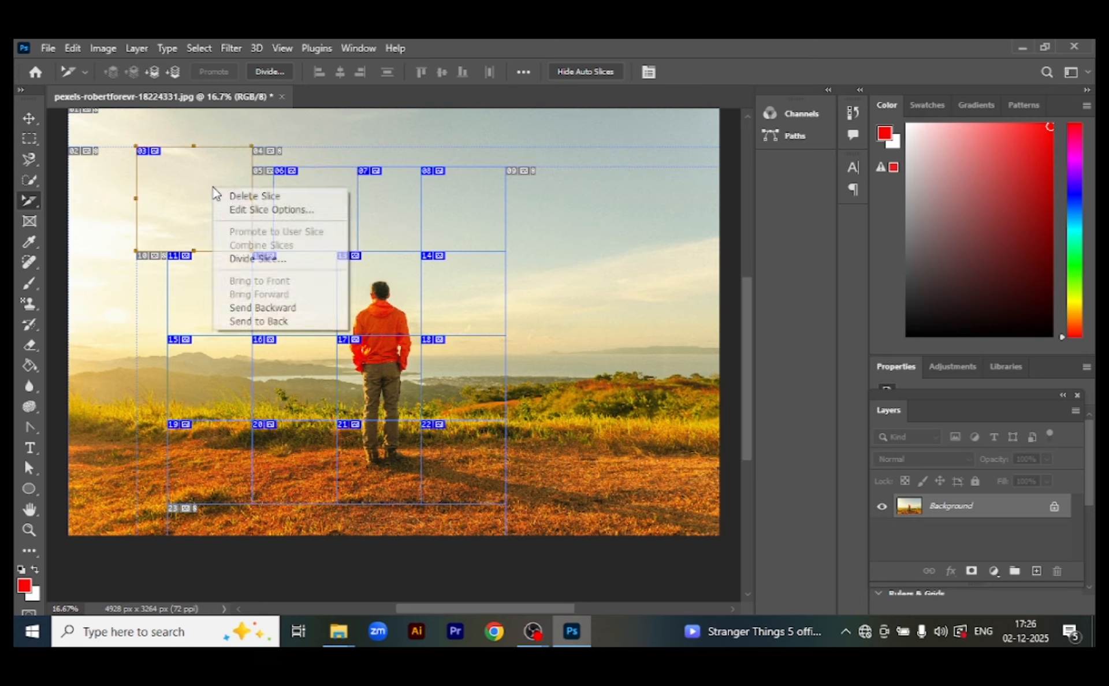